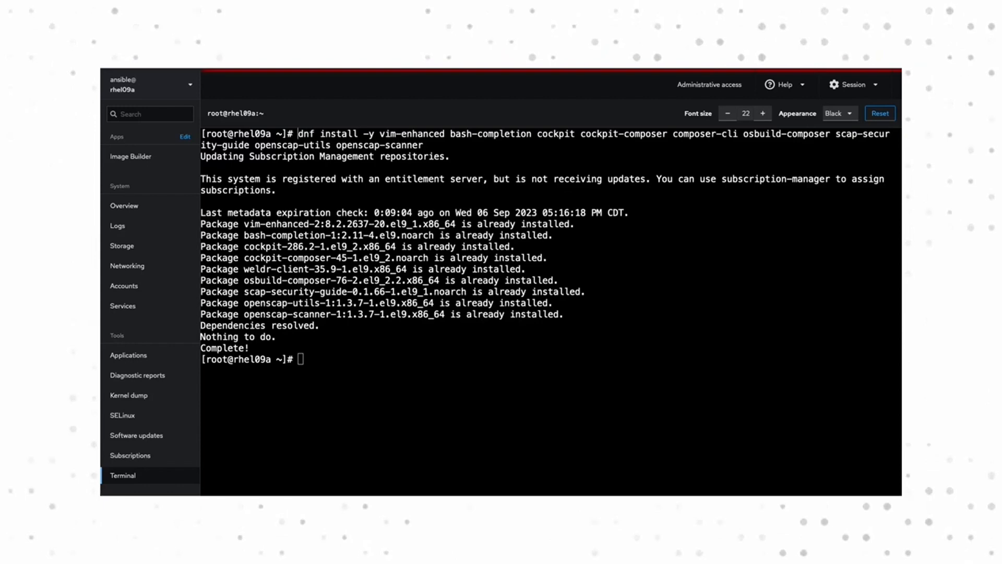
# - Append the ansible user to the weldr group with usermod
pyautogui.write('usermod -a -G weldr ansible')
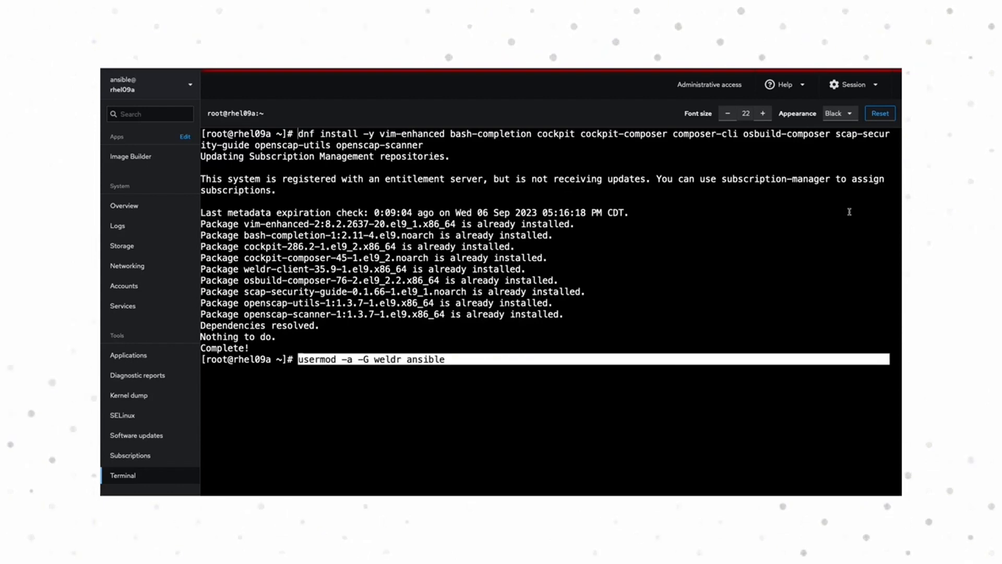
pyautogui.press('Return')
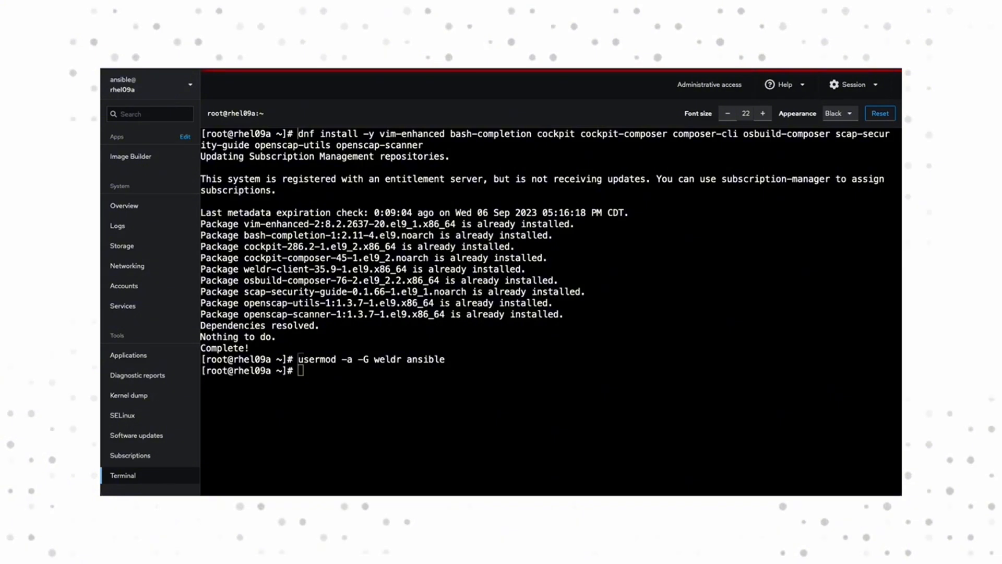
# - Enable and start cockpit.socket and osbuild-composer.socket, and allow the cockpit service through the firewall both at runtime and permanently
pyautogui.click(860, 236)
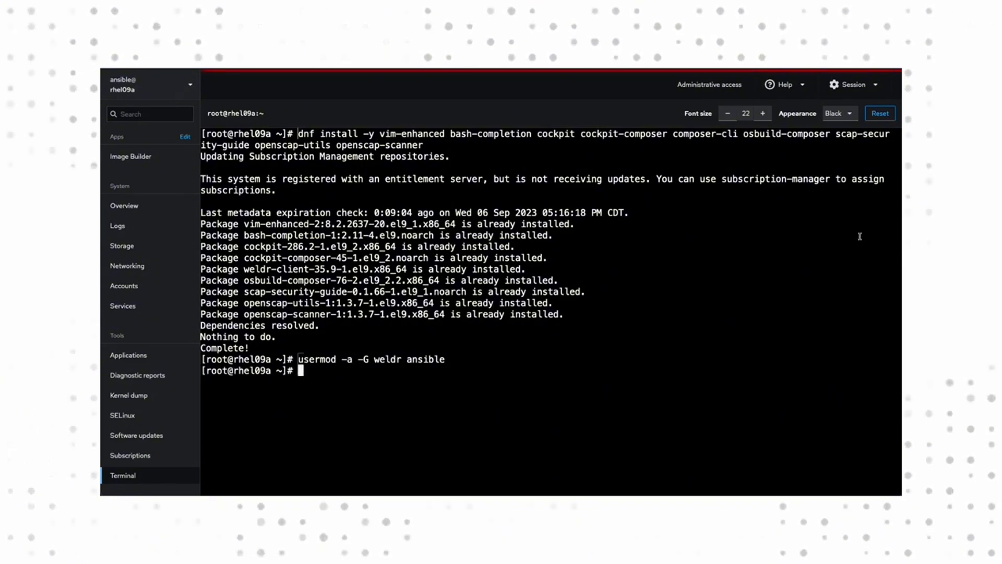
pyautogui.write('systemctl enable --now cockpit.socket systemctl enable --now osbuild-composer.socket')
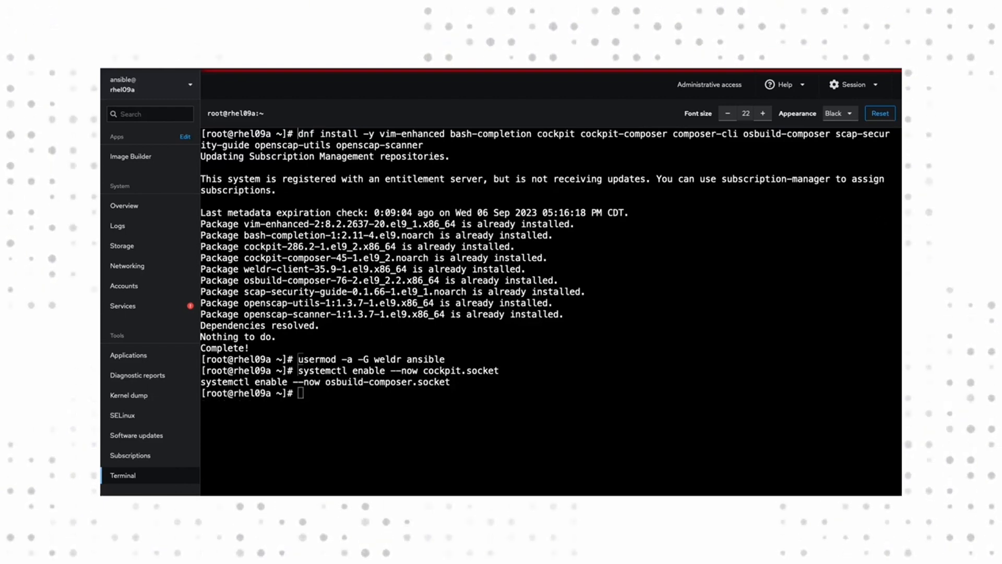
pyautogui.write('firewall-cmd --add-service=cockpit && firewall-cmd --add-service=cockpit --permanent')
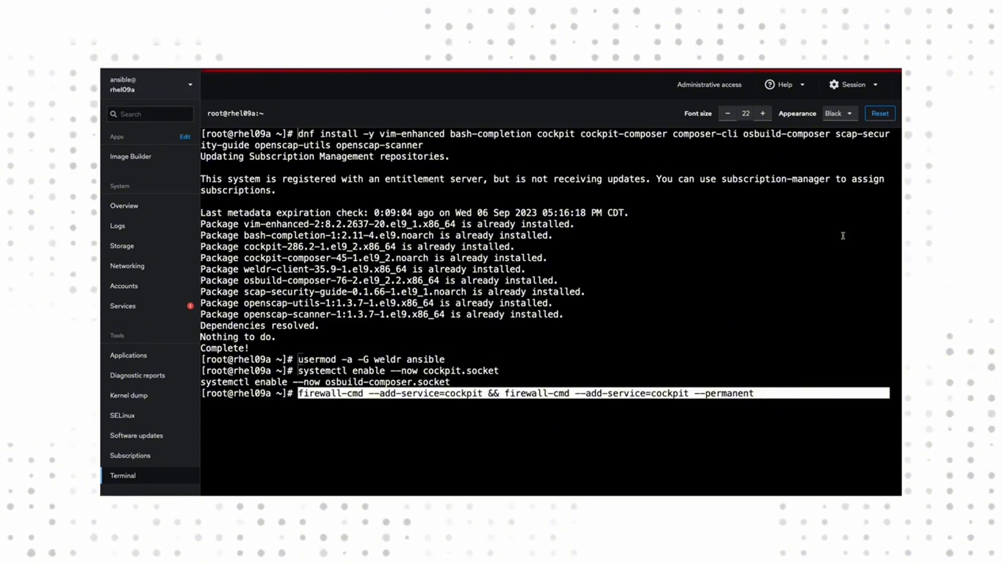
pyautogui.press('Return')
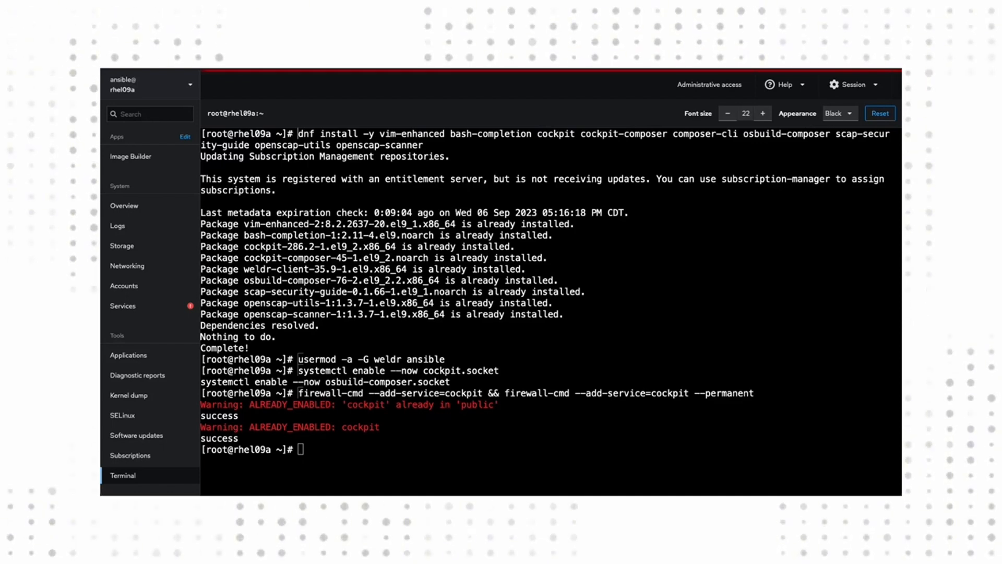
# - Load the composer-cli shell completion by sourcing /etc/bash_completion.d/composer-cli
pyautogui.click(774, 245)
pyautogui.write('source /etc/bash_completion.d/composer-cli')
pyautogui.press('Return')
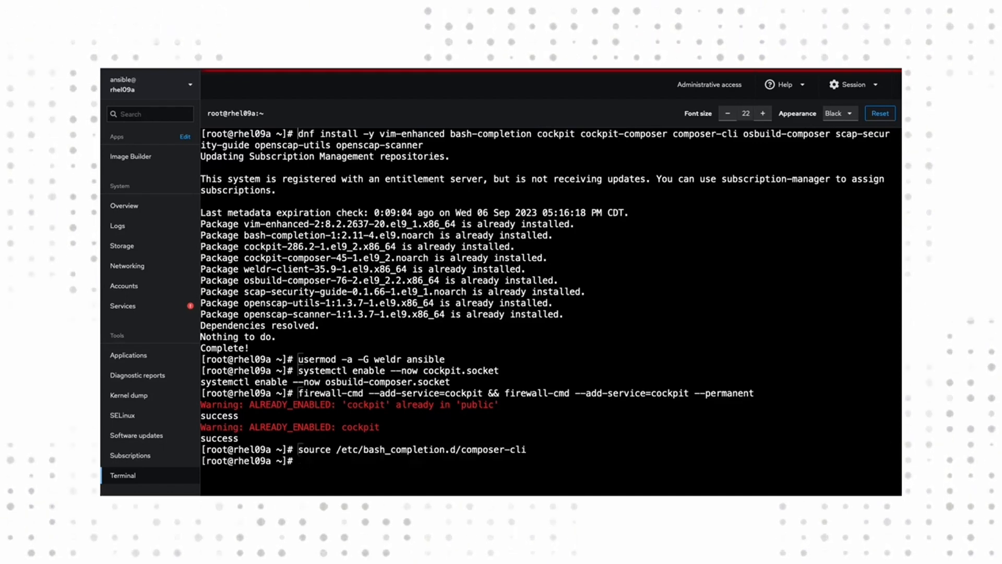
# - Show the composer API server status with composer-cli, and clear the terminal
pyautogui.write('composer-cli status show')
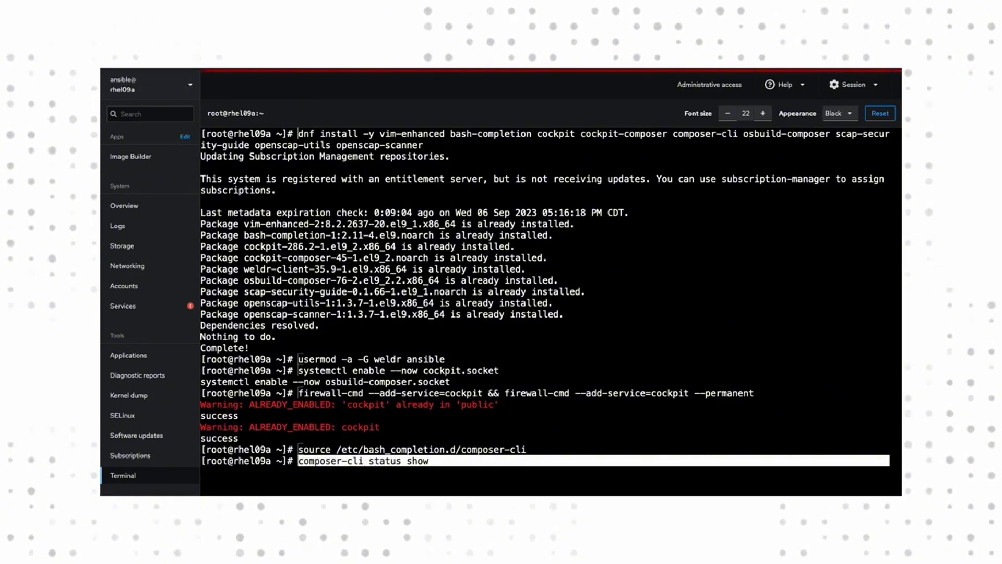
pyautogui.press('Return')
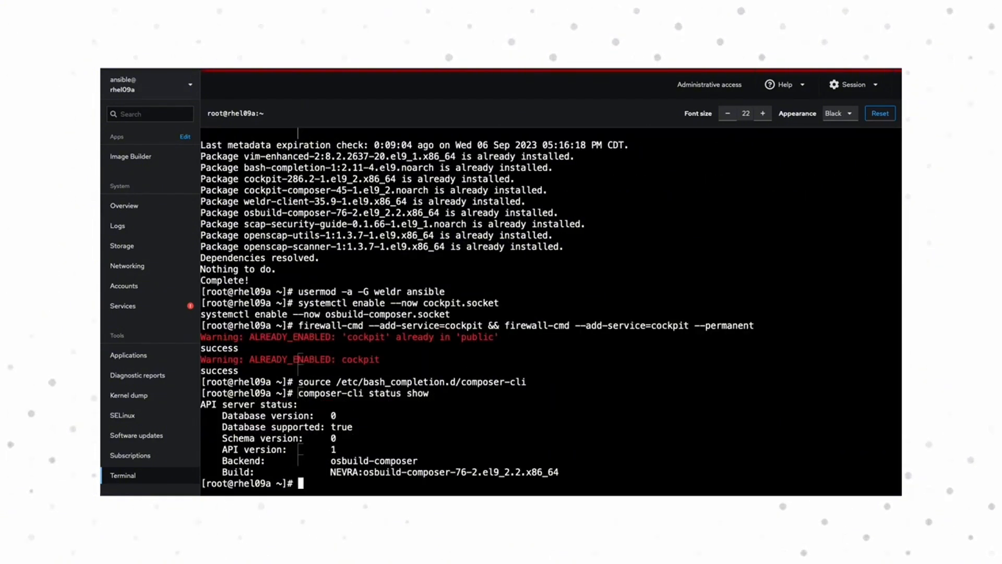
pyautogui.write('clear')
pyautogui.press('Return')
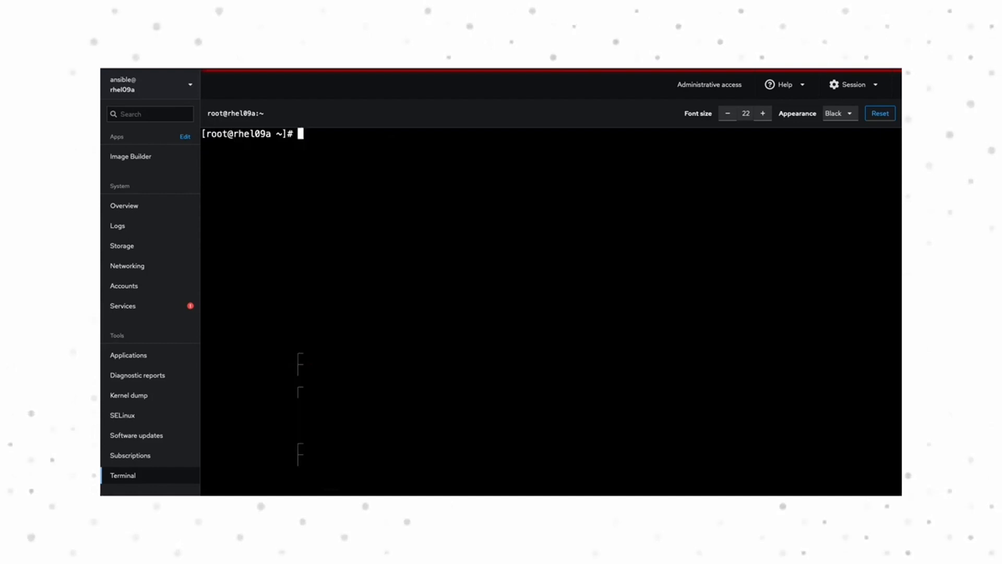
# - List the contents of /usr/share/xml/scap/ssg/content in long, human-readable format
pyautogui.write('ls -lh /usr')
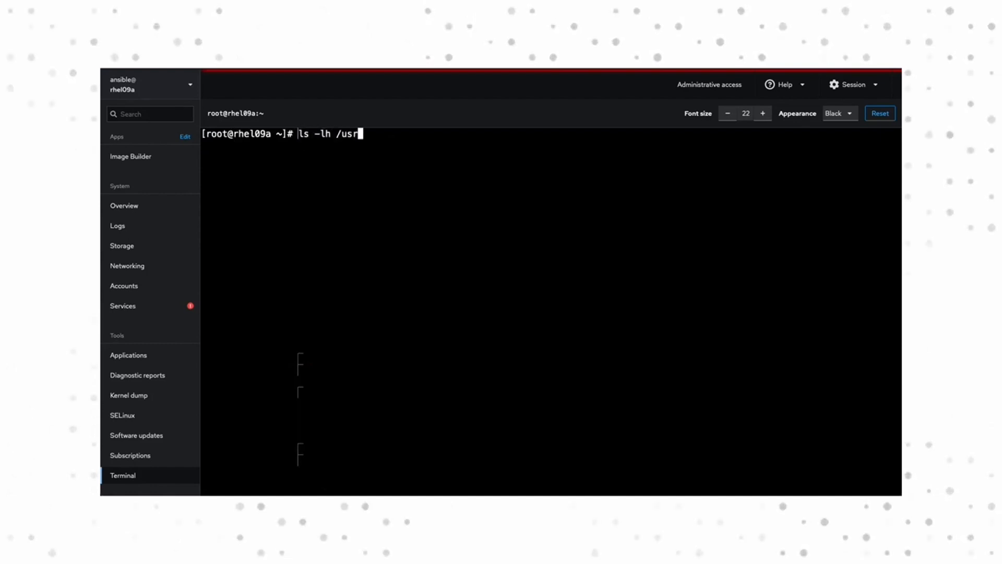
pyautogui.write('/share/xml/sc')
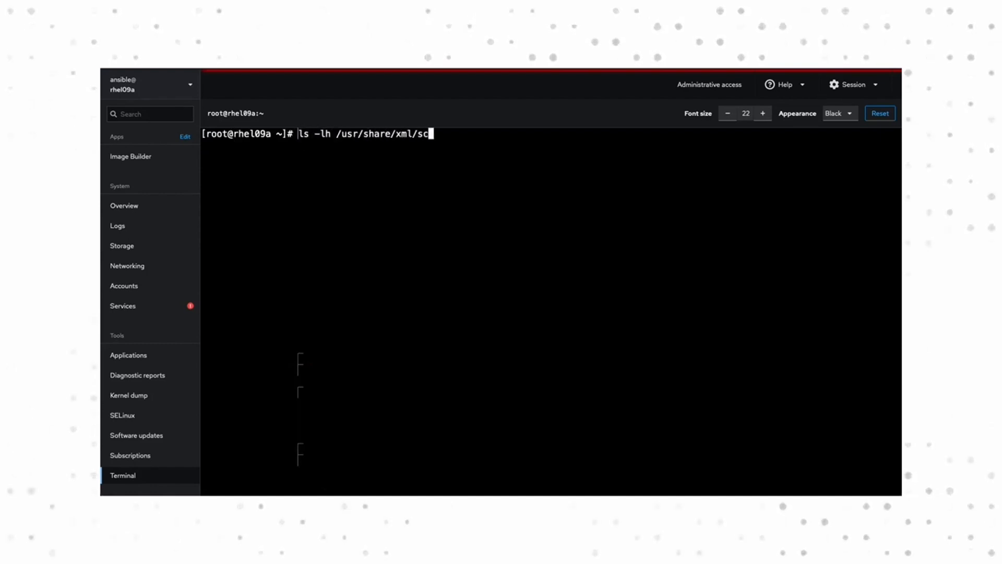
pyautogui.write('ap/ssg/content')
pyautogui.press('Return')
# - Display the oscap info for /usr/share/xml/scap/ssg/content/ssg-rhel9-ds.xml and locate the CIS Level 2 Server profile ID
pyautogui.write('oscap info /usr/s')
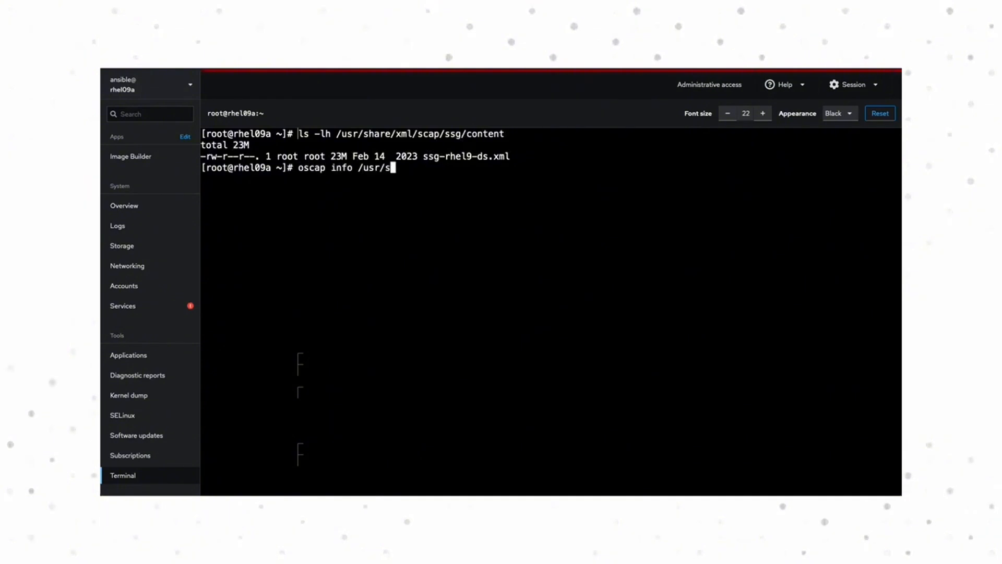
pyautogui.write('hare/xml/scap/ssg/content/ssg-rhel9-ds.xml')
pyautogui.press('Return')
pyautogui.scroll(10, 298, 133)
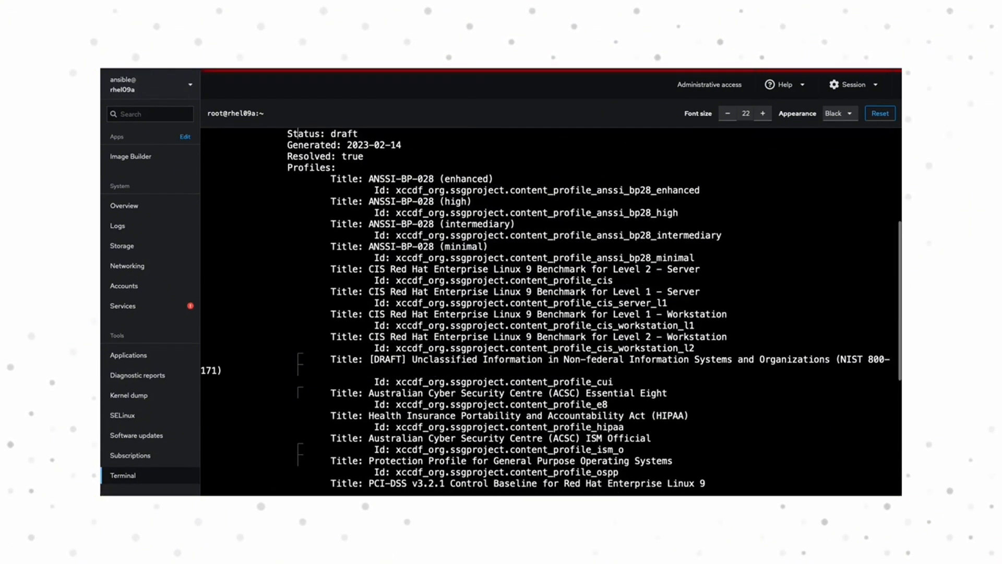
pyautogui.scroll(-1, 371, 381)
pyautogui.moveTo(618, 392); pyautogui.dragTo(373, 392)
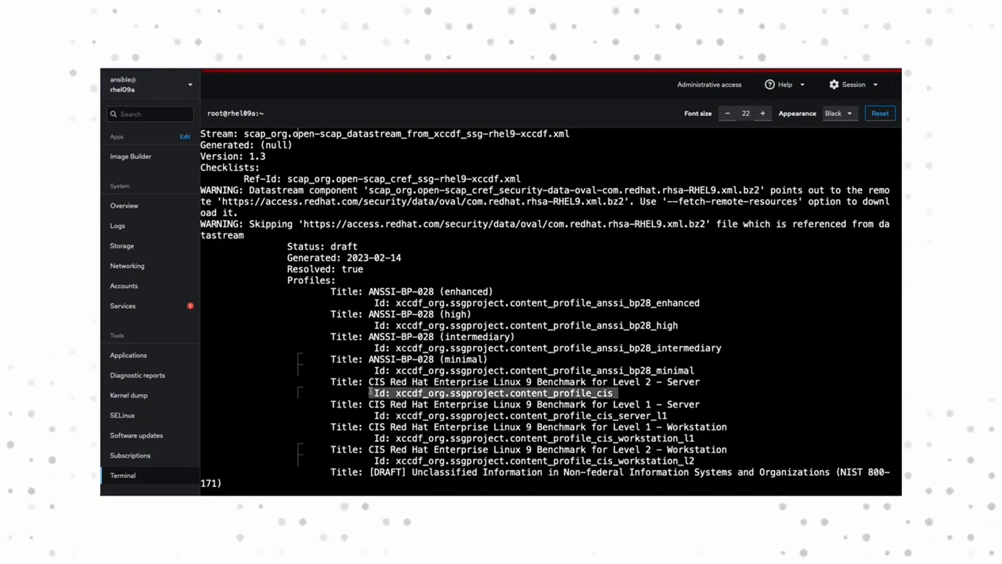
# - On a cleared terminal, display the oscap info for the cis profile in ssg-rhel9-ds.xml and highlight its benchmark level
pyautogui.scroll(-10, 374, 392)
pyautogui.hotkey('ctrl', 'l')
pyautogui.write('oscap info --profile cis /usr/share/xml/scap/ssg/content/ssg-rhel9-ds.xml')
pyautogui.press('Return')
pyautogui.moveTo(522, 281); pyautogui.dragTo(613, 280)
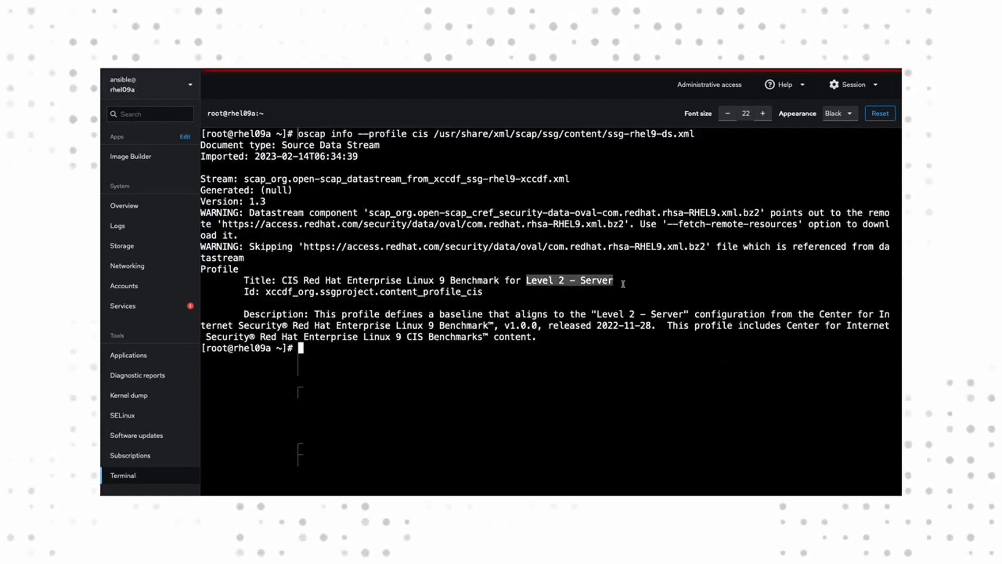
# - On a cleared terminal, generate a blueprint-type fix for the cis profile from ssg-rhel9-ds.xml with oscap, skipping validation, into RHEL9-CISL2.toml
pyautogui.write('cle')
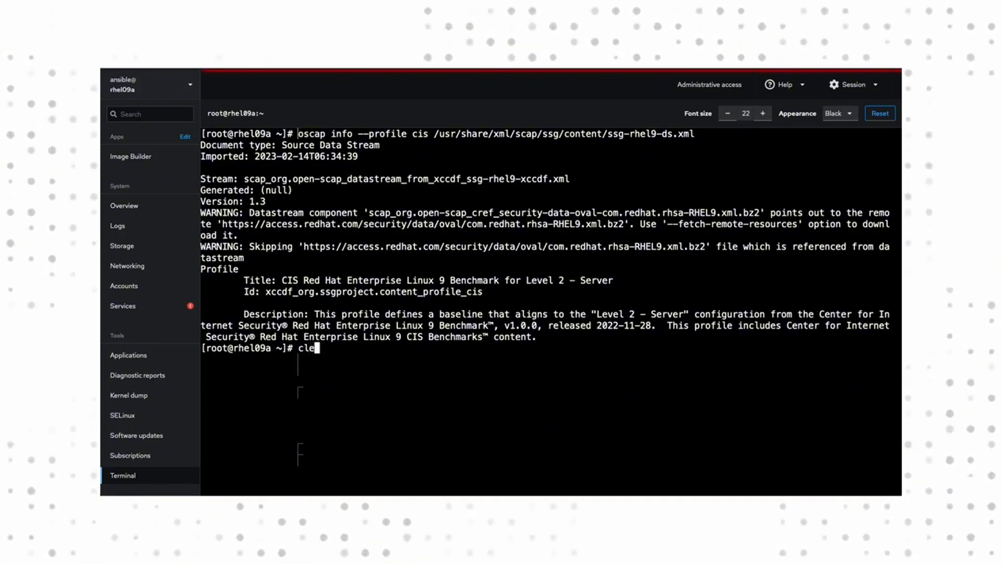
pyautogui.write('a')
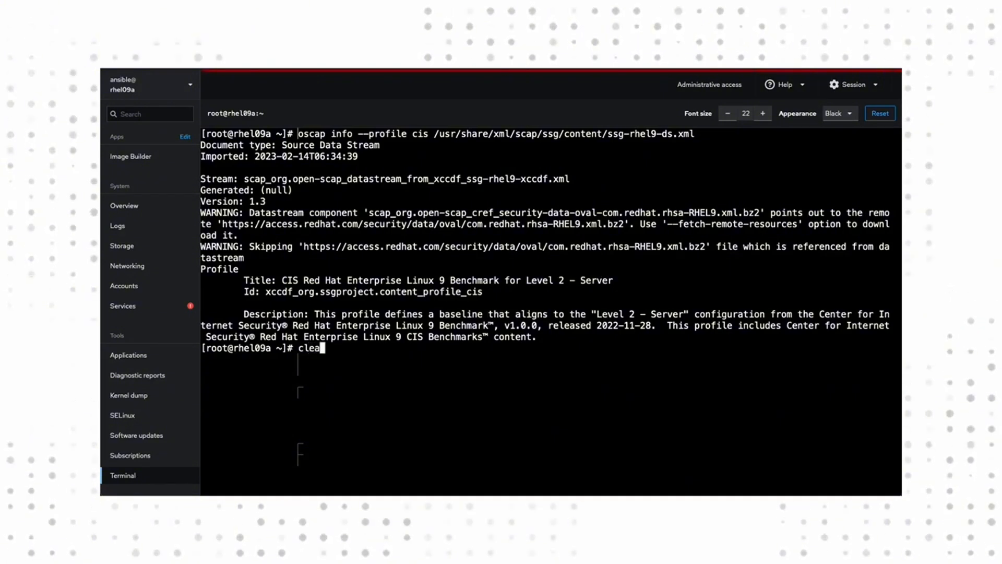
pyautogui.write('r')
pyautogui.press('Return')
pyautogui.write('oscap xccdf generate fix --profile cis --fix-type blueprint --skip-validation /usr/share/xml/scap/ssg/content/ssg-rhel9-ds.xml > RHEL9-CISL2.toml')
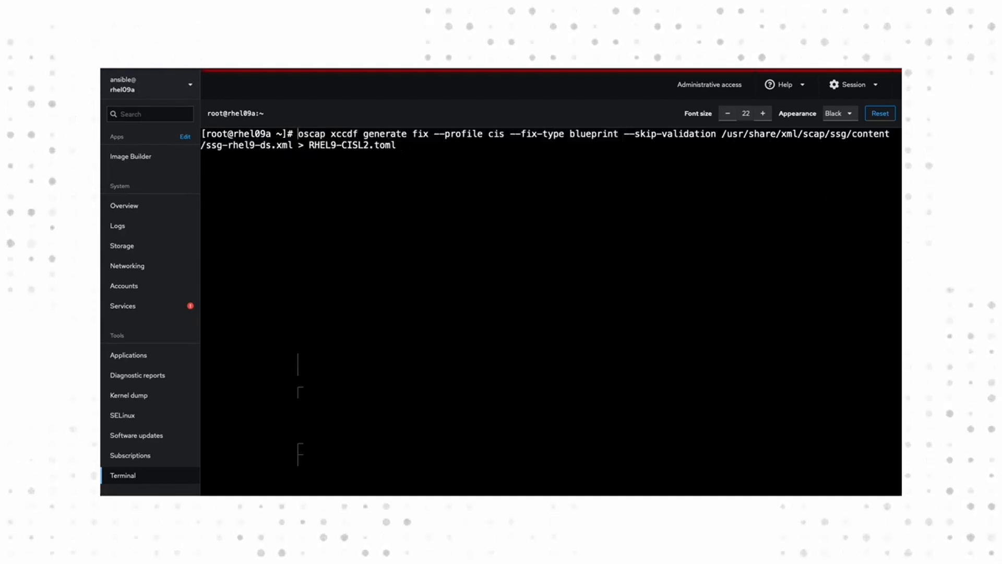
pyautogui.press('Return')
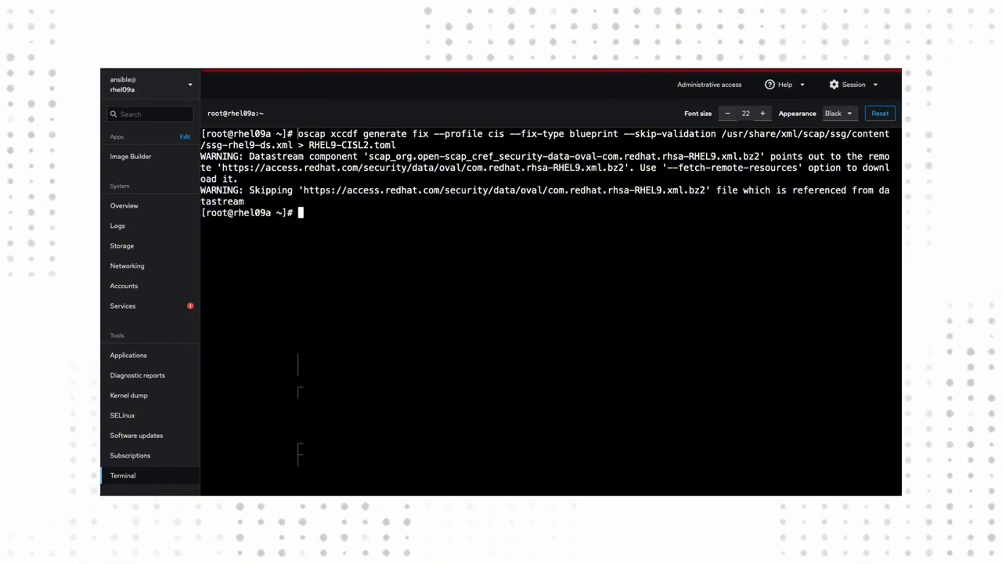
# - List the files in the current directory and open RHEL9-CISL2.toml in vim
pyautogui.write('ll')
pyautogui.press('Return')
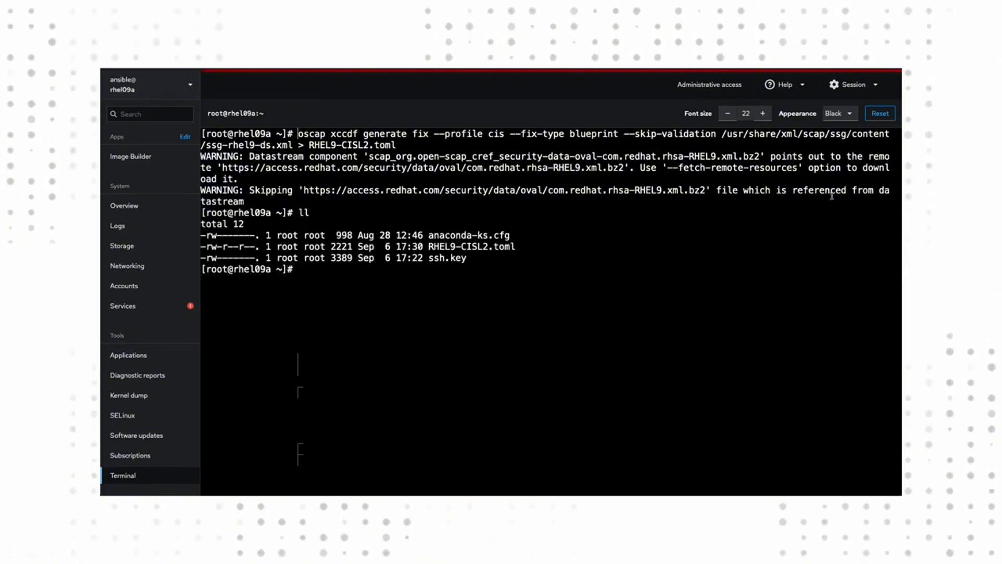
pyautogui.moveTo(444, 247); pyautogui.dragTo(516, 247)
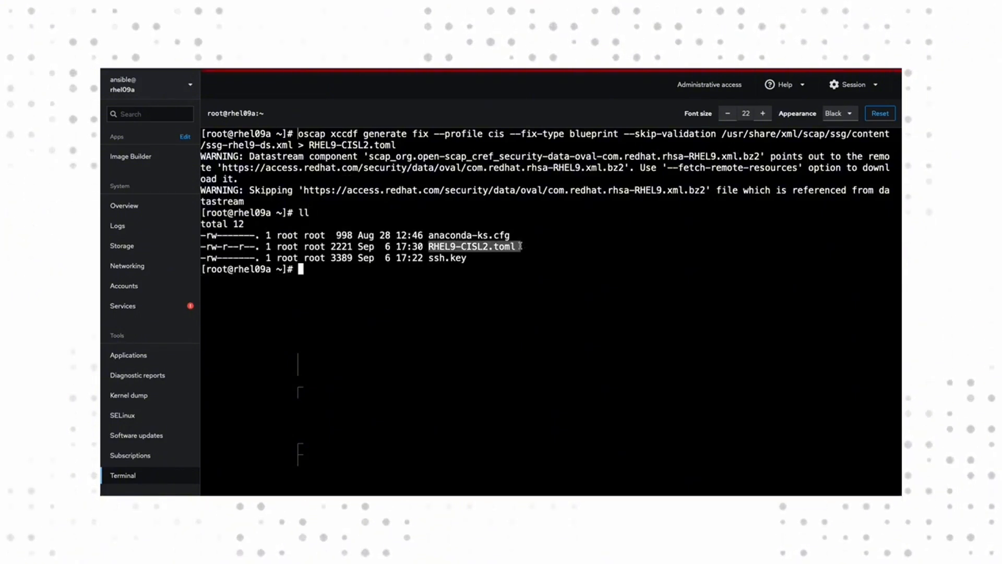
pyautogui.write('vim RH')
pyautogui.press('Tab')
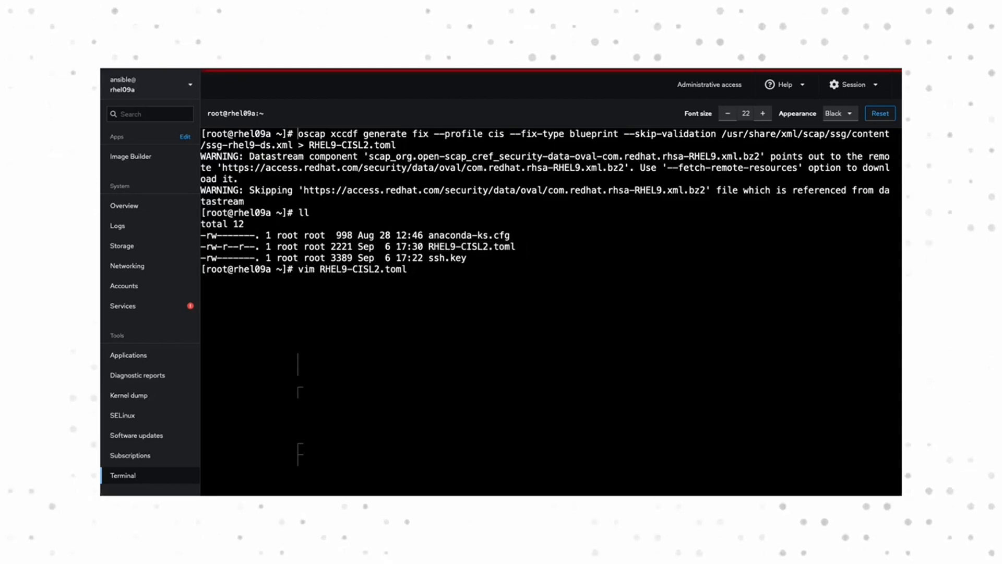
pyautogui.press('Return')
# - Review the blueprint from its header through the filesystem, package, kernel and services sections to the end of the file
pyautogui.press('Down')
pyautogui.press('Down')
pyautogui.press('Down')
pyautogui.press('Down')
pyautogui.press('Down')
pyautogui.press('Down')
pyautogui.press('Down')
pyautogui.press('Down')
pyautogui.press('Down')
pyautogui.press('Down')
pyautogui.press('Down')
pyautogui.press('Down')
pyautogui.press('Down')
pyautogui.press('Down')
pyautogui.press('Down')
pyautogui.press('Down')
pyautogui.press('Down')
pyautogui.press('Down')
pyautogui.press('Down')
pyautogui.press('Down')
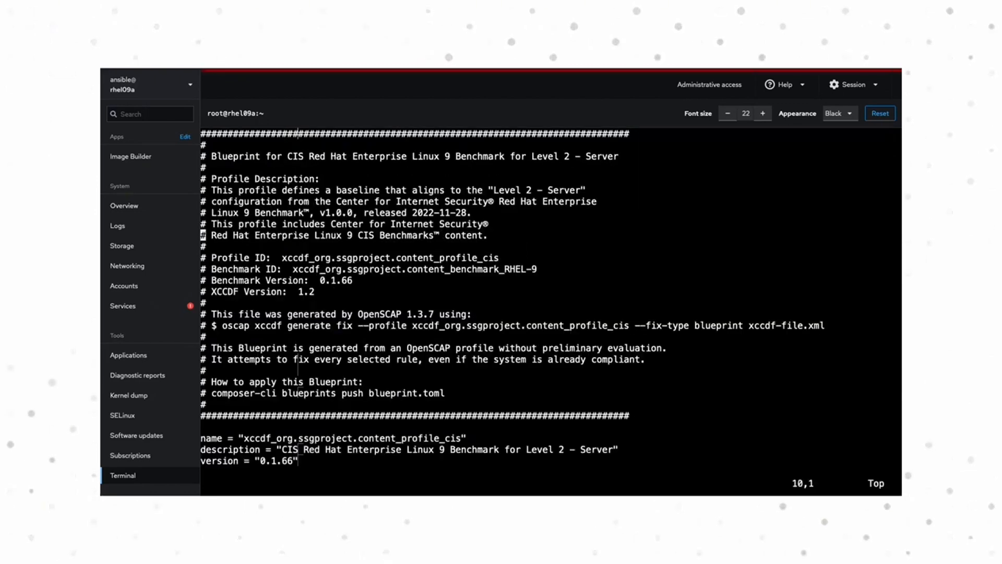
pyautogui.press('Down')
pyautogui.press('Down')
pyautogui.press('Down')
pyautogui.press('Down')
pyautogui.press('Down')
pyautogui.press('Down')
pyautogui.press('Down')
pyautogui.press('Down')
pyautogui.press('Down')
pyautogui.press('Down')
pyautogui.press('Down')
pyautogui.press('Down')
pyautogui.press('Down')
pyautogui.press('Down')
pyautogui.press('Down')
pyautogui.press('Down')
pyautogui.press('Down')
pyautogui.press('Down')
pyautogui.press('Down')
pyautogui.press('Down')
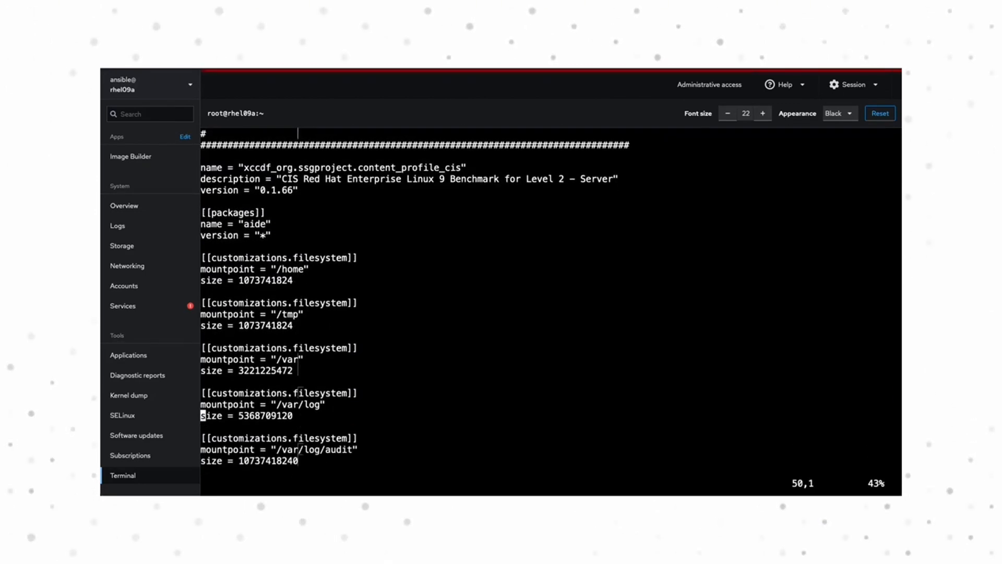
pyautogui.press('V')
pyautogui.press('Down')
pyautogui.press('Down')
pyautogui.press('Down')
pyautogui.press('Down')
pyautogui.press('Down')
pyautogui.press('Down')
pyautogui.press('Down')
pyautogui.press('Down')
pyautogui.press('Down')
pyautogui.press('Down')
pyautogui.press('Down')
pyautogui.press('Down')
pyautogui.press('Down')
pyautogui.press('Down')
pyautogui.press('Down')
pyautogui.press('Down')
pyautogui.press('Down')
pyautogui.press('Down')
pyautogui.press('Down')
pyautogui.press('Down')
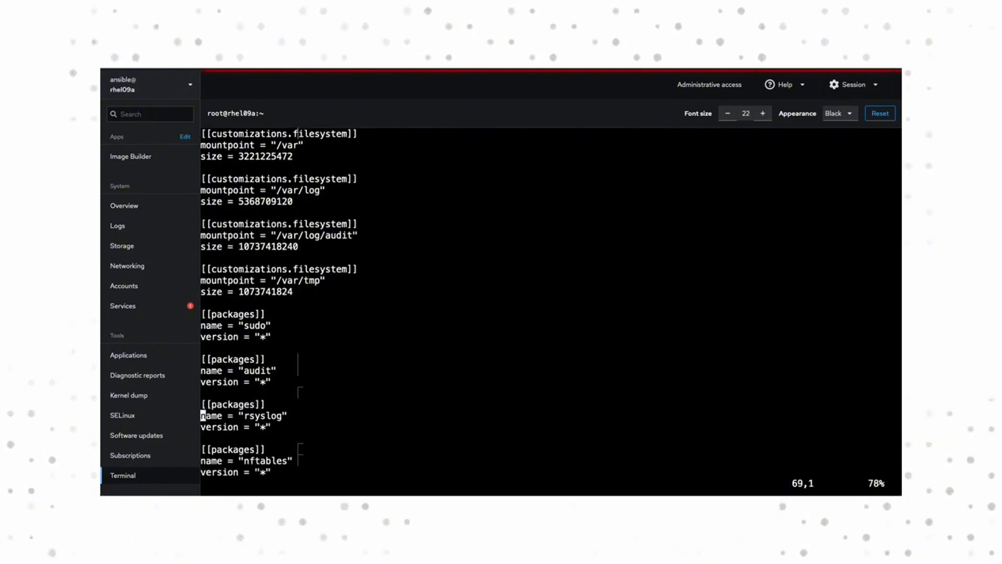
pyautogui.press('Down')
pyautogui.press('Down')
pyautogui.press('Down')
pyautogui.press('Down')
pyautogui.press('Down')
pyautogui.press('Down')
pyautogui.press('Down')
pyautogui.press('Down')
pyautogui.press('Down')
pyautogui.press('Down')
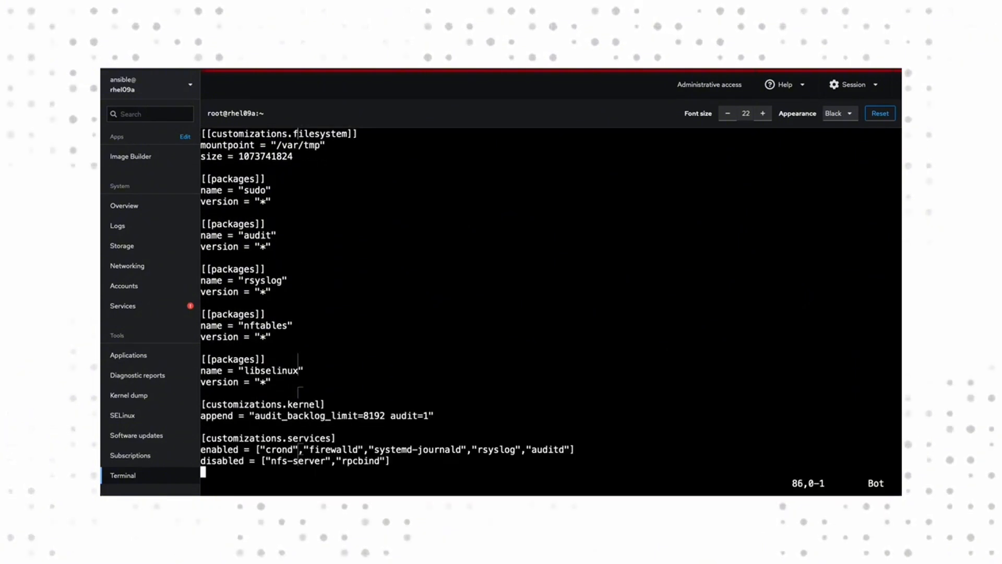
# - Copy the four lines of the libselinux package block, including the blank line after it
pyautogui.press('Up')
pyautogui.press('Up')
pyautogui.press('Up')
pyautogui.press('Up')
pyautogui.press('Up')
pyautogui.press('Up')
pyautogui.press('Up')
pyautogui.press('Up')
pyautogui.press('Up')
pyautogui.press('Up')
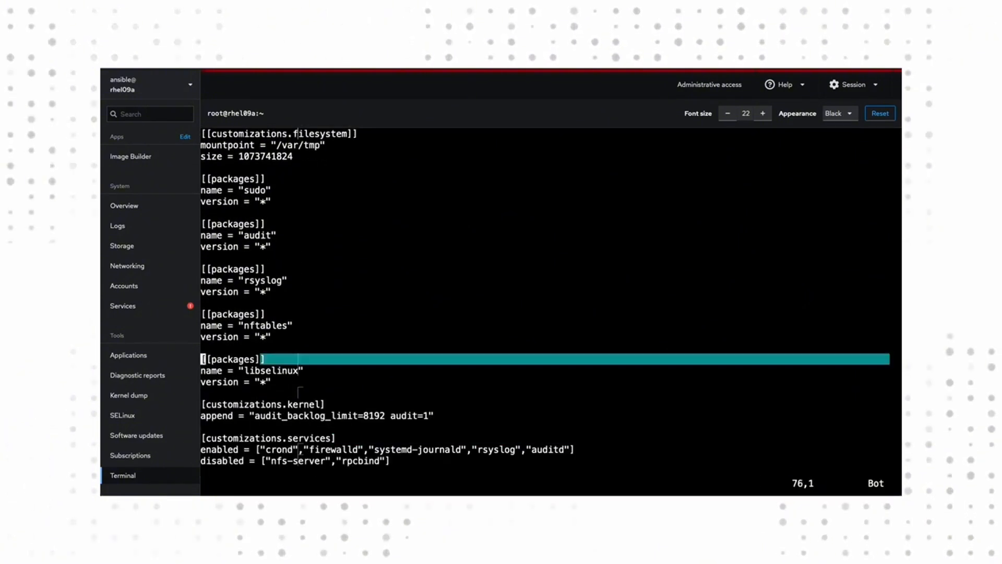
pyautogui.press('Down')
pyautogui.press('Down')
pyautogui.press('Down')
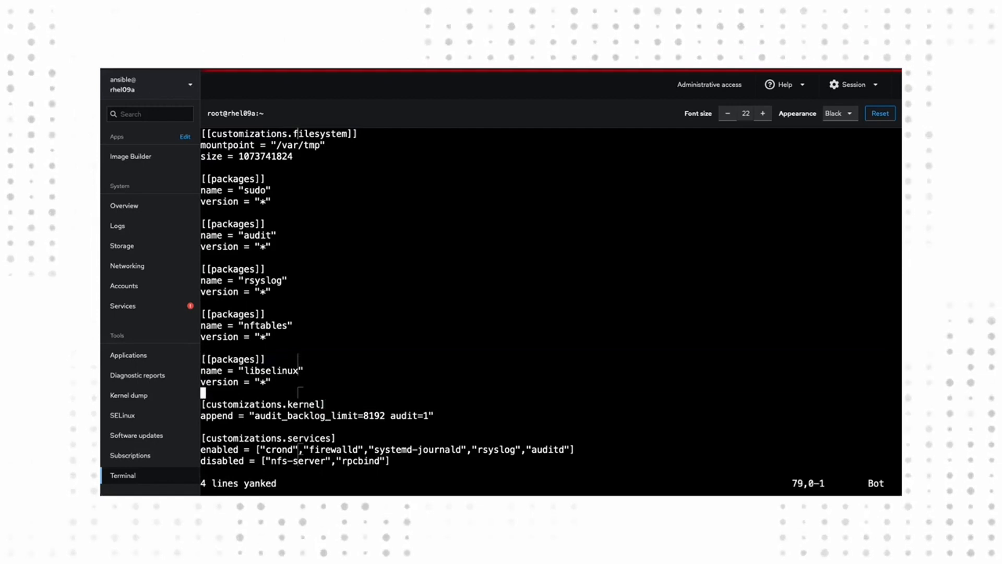
# - Paste the copied block below the libselinux entry with the package name changed to vim-enhanced, and save and close the file
pyautogui.press('p')
pyautogui.press('Down')
pyautogui.press('w')
pyautogui.press('w')
pyautogui.press('w')
pyautogui.write('cw')
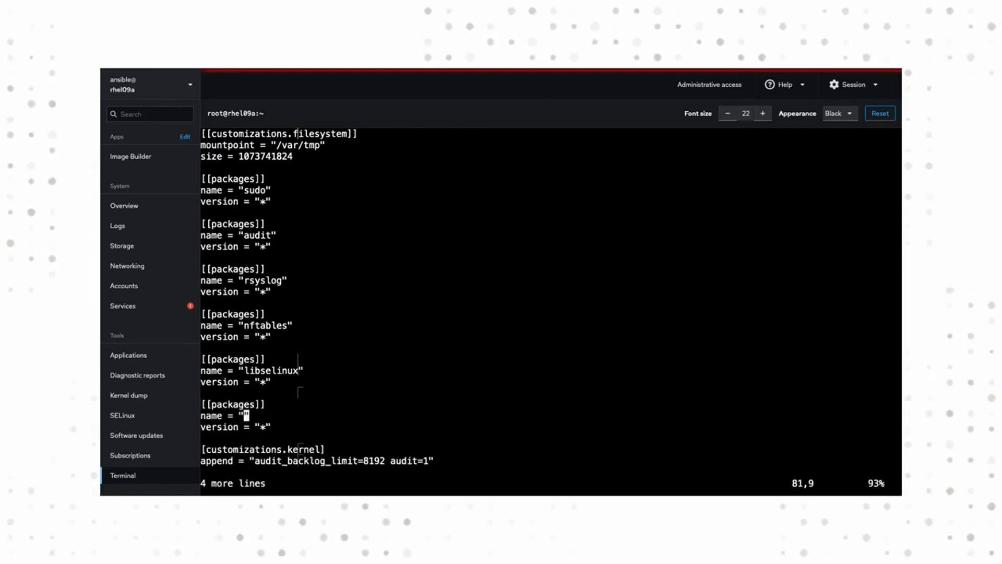
pyautogui.write('vim-enhanced')
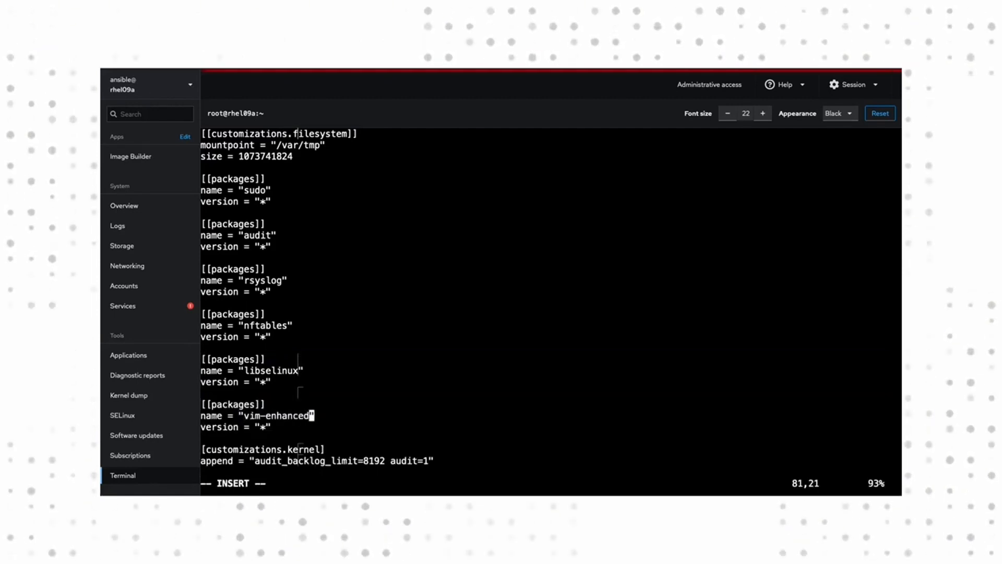
pyautogui.press('Escape')
pyautogui.write(':wq')
pyautogui.press('Return')
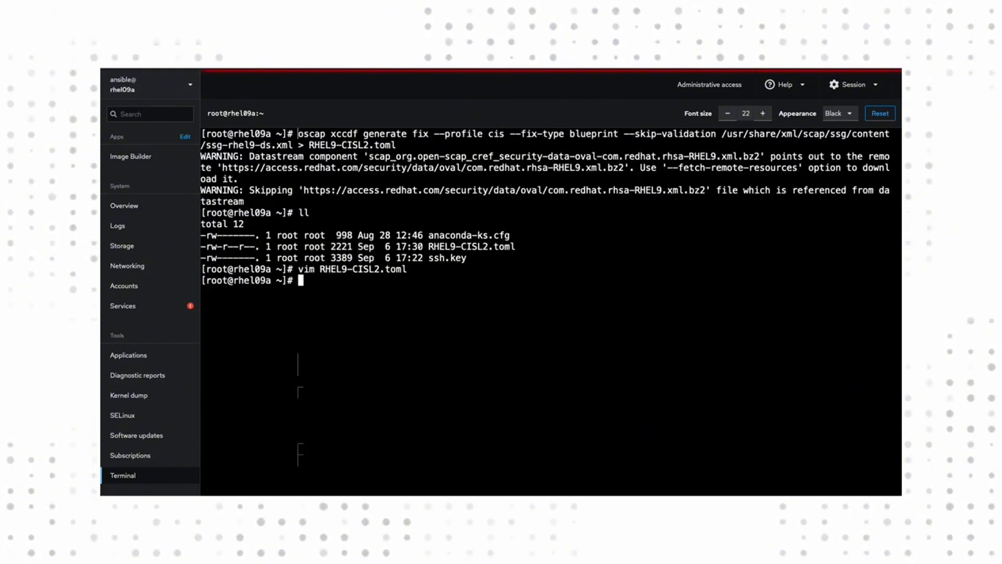
# - Clear the terminal and push the RHEL9-CISL2.toml blueprint to the image builder with composer-cli
pyautogui.write('clear')
pyautogui.press('Return')
pyautogui.write('compos')
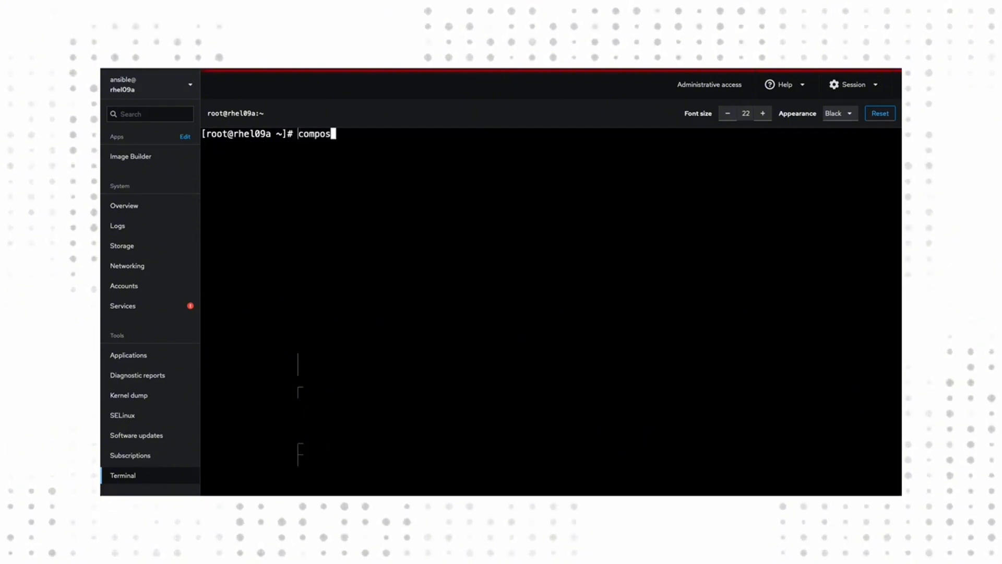
pyautogui.write('er-cli blueprints push R')
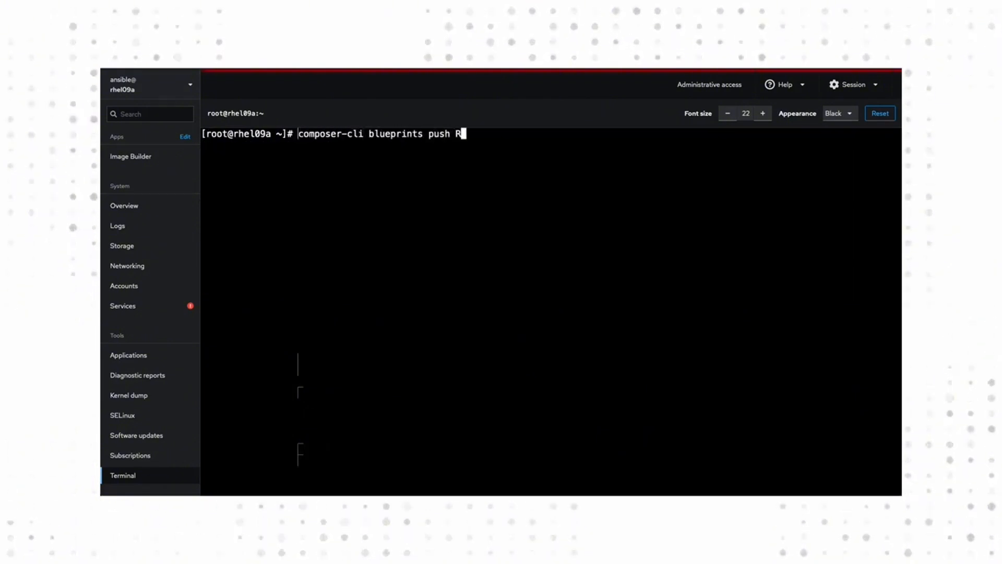
pyautogui.press('Tab')
pyautogui.press('Return')
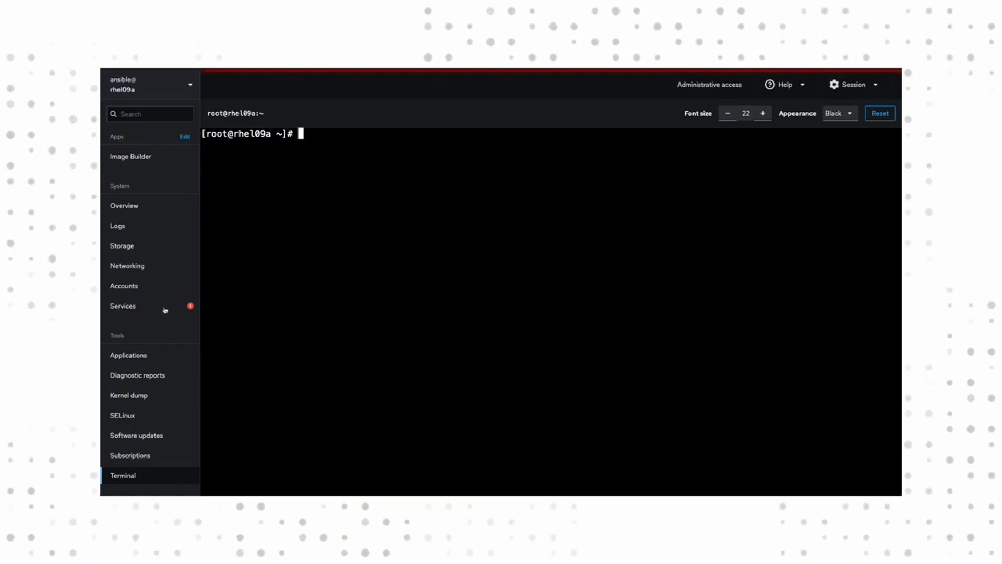
# - Open the rhel-9-latest-CIS-L2 blueprint in Image Builder and review its customizations and packages, checking for vim-enhanced
pyautogui.click(163, 159)
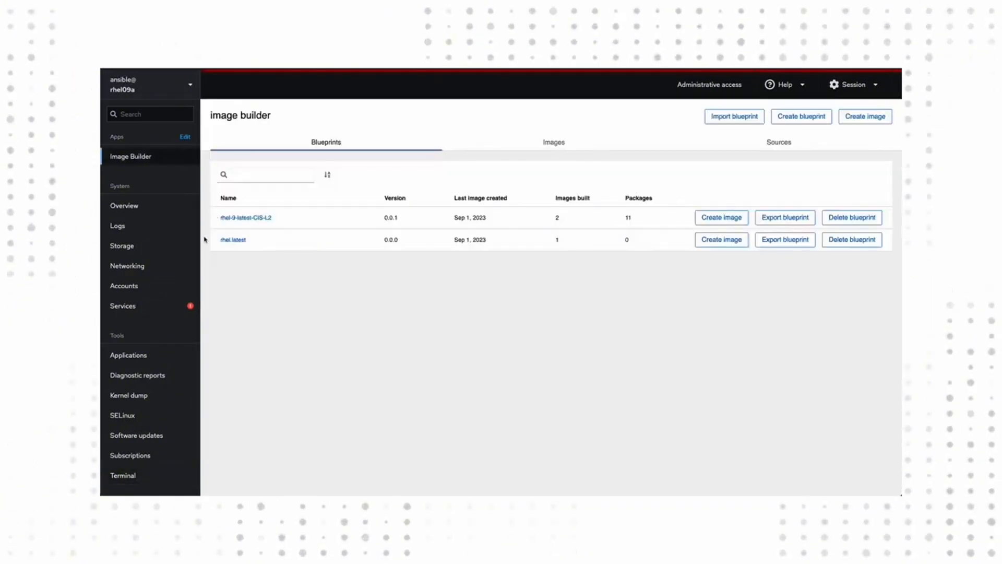
pyautogui.click(228, 218)
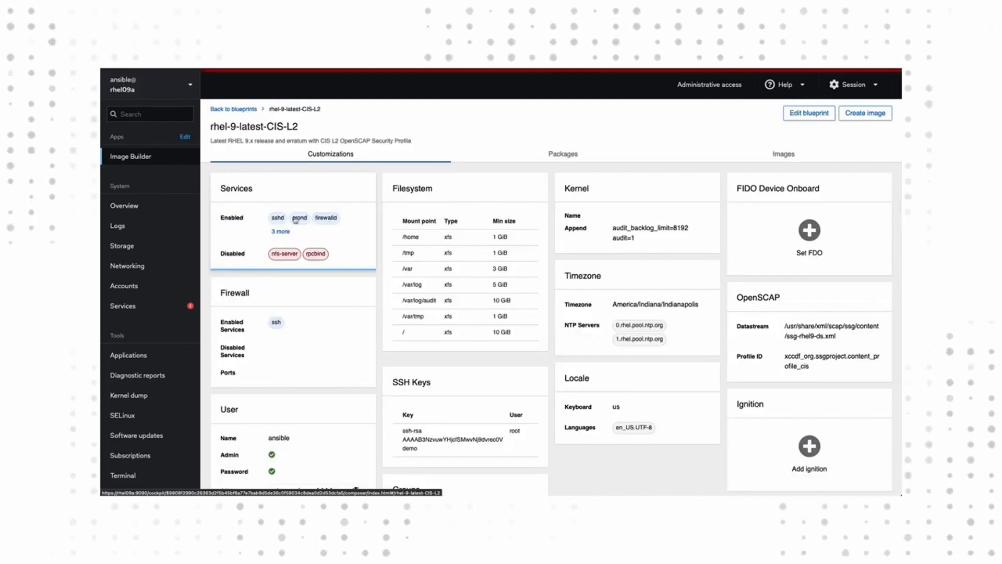
pyautogui.scroll(-1, 377, 222)
pyautogui.scroll(-2, 378, 221)
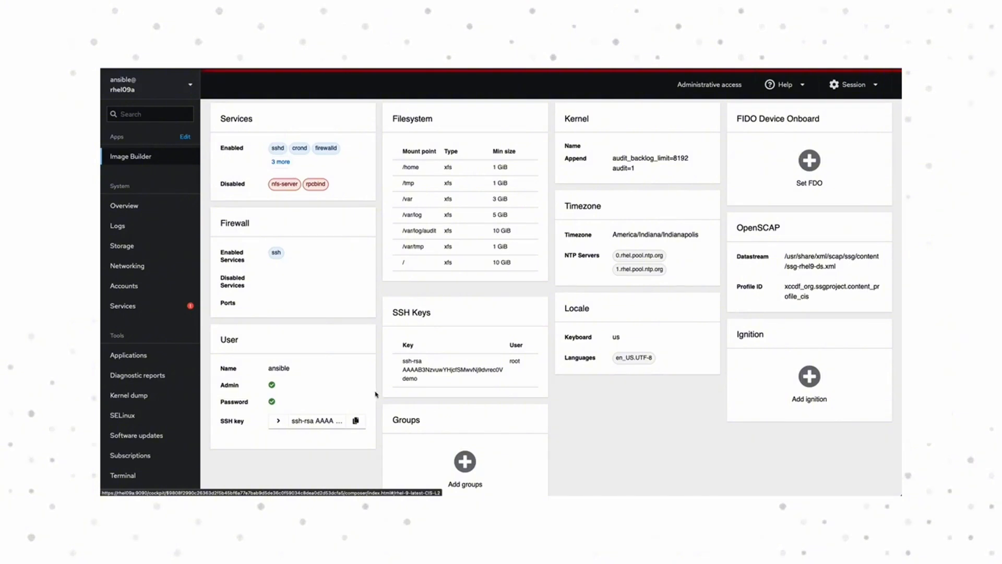
pyautogui.scroll(3, 376, 393)
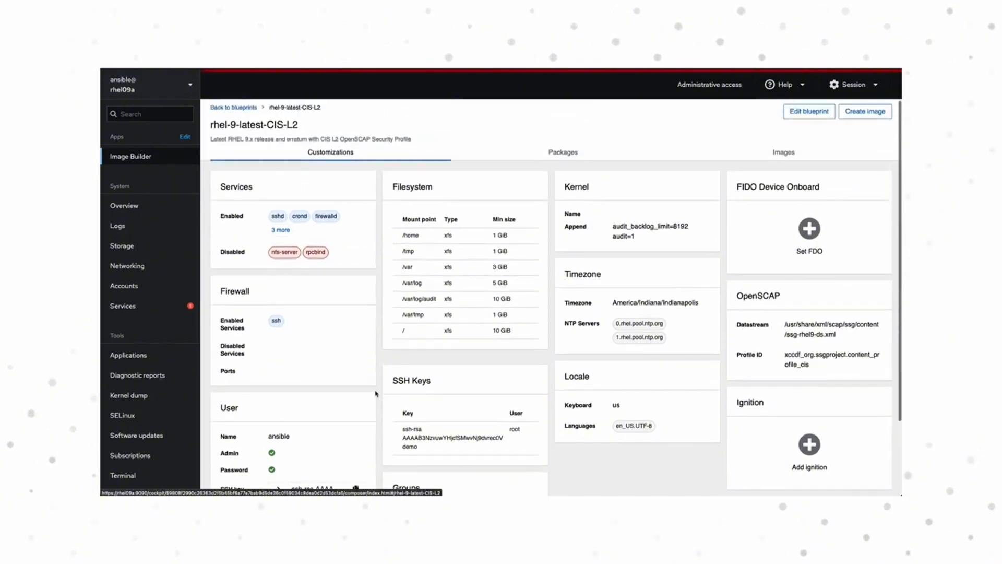
pyautogui.click(545, 160)
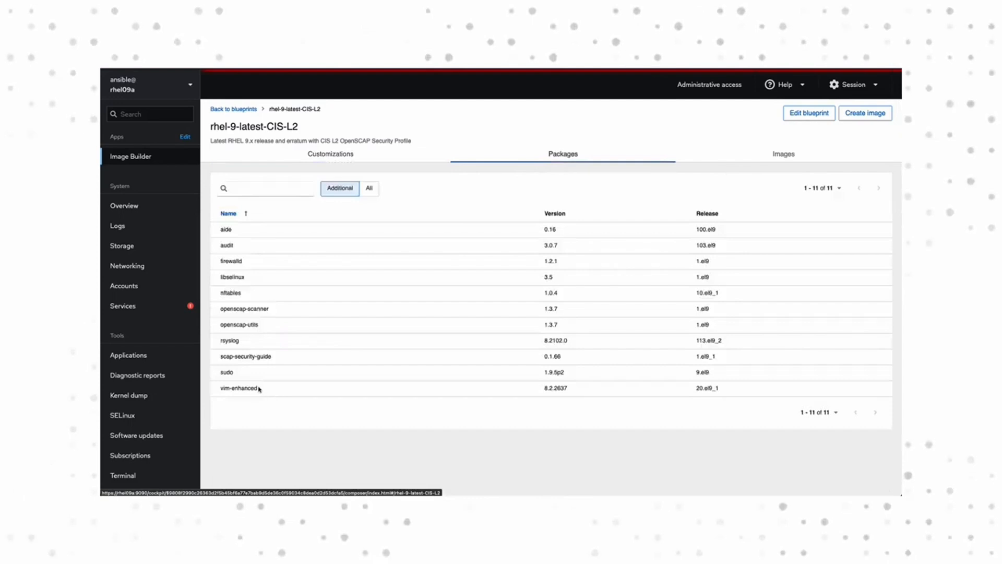
pyautogui.moveTo(260, 389); pyautogui.dragTo(221, 388)
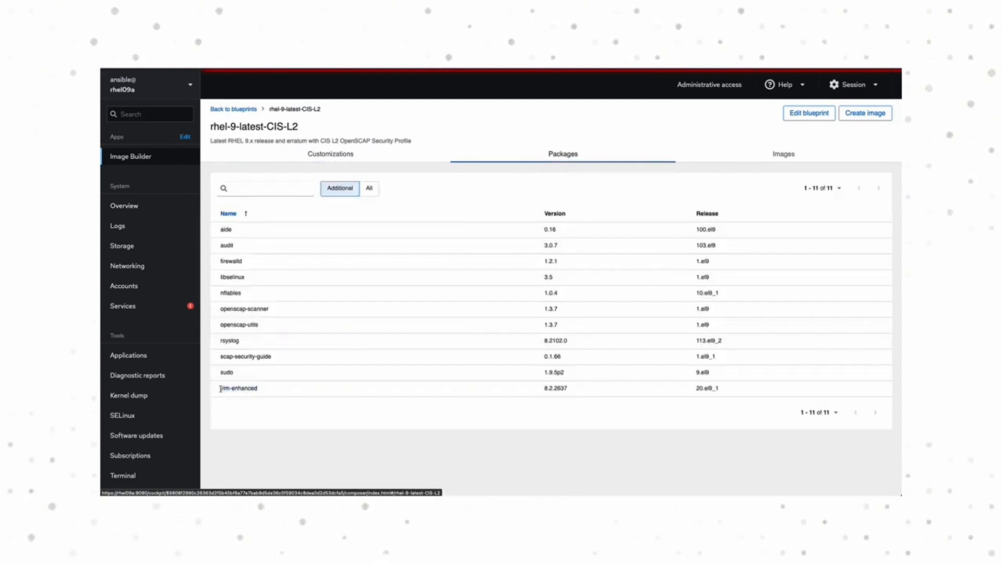
# - Create a QEMU (.qcow2) image from the rhel-9-latest-CIS-L2 blueprint and view the blueprint's image builds
pyautogui.click(850, 115)
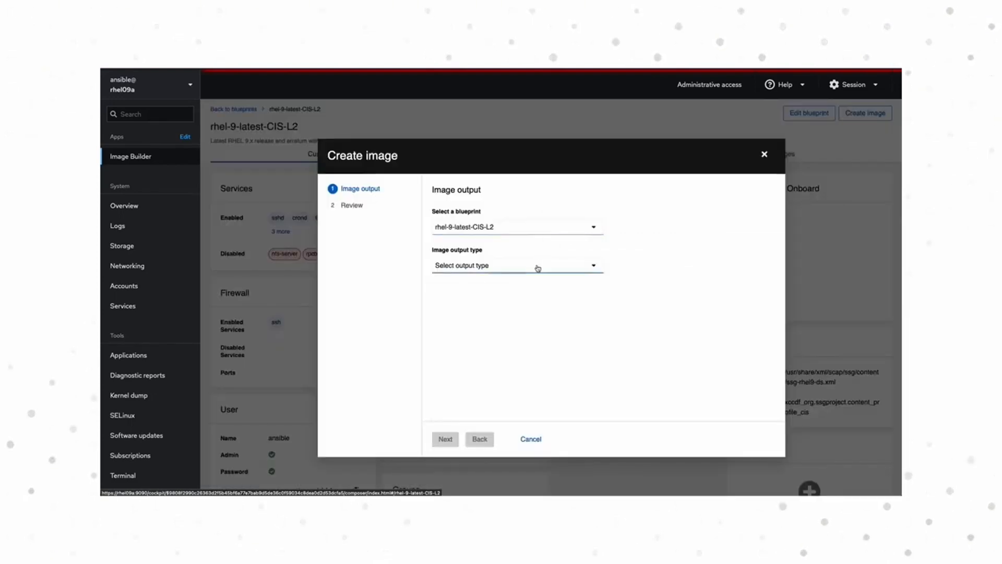
pyautogui.click(537, 268)
pyautogui.scroll(-3, 539, 304)
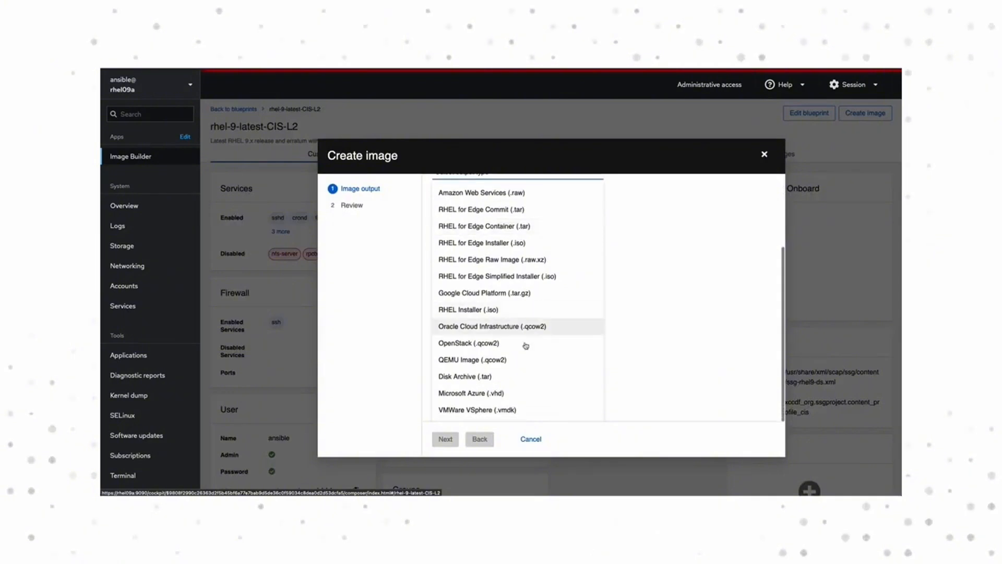
pyautogui.click(524, 359)
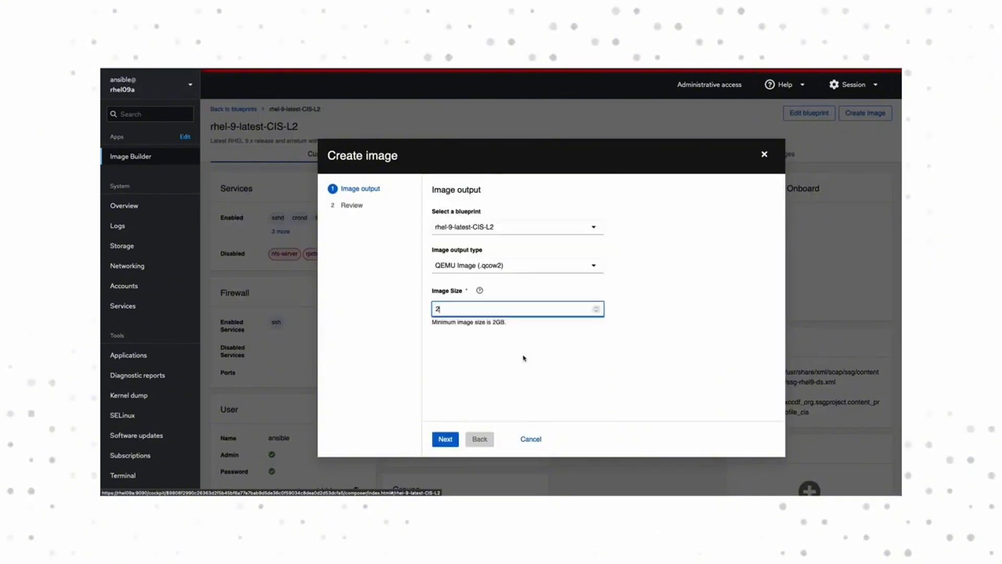
pyautogui.click(448, 440)
pyautogui.click(448, 440)
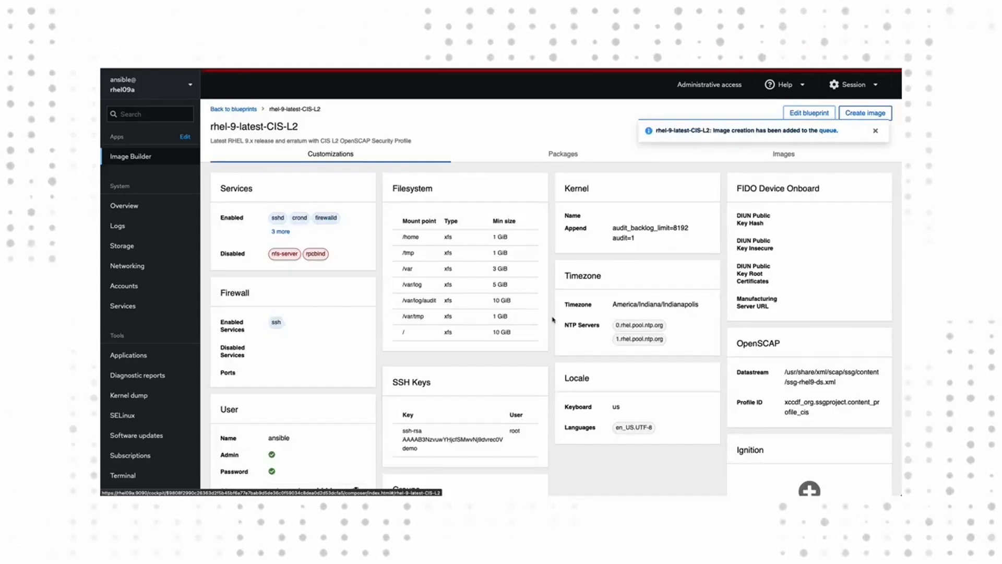
pyautogui.click(801, 154)
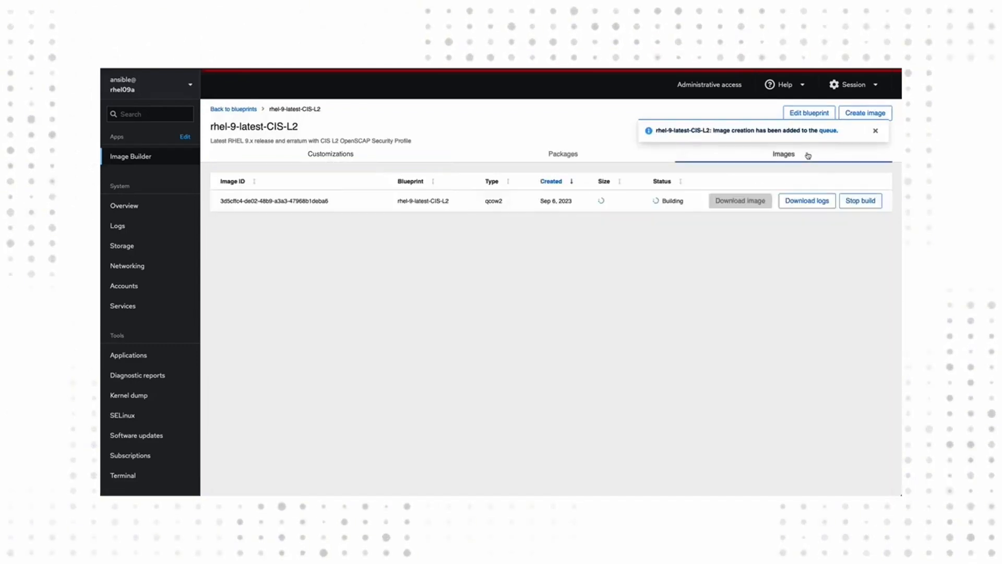
pyautogui.click(871, 131)
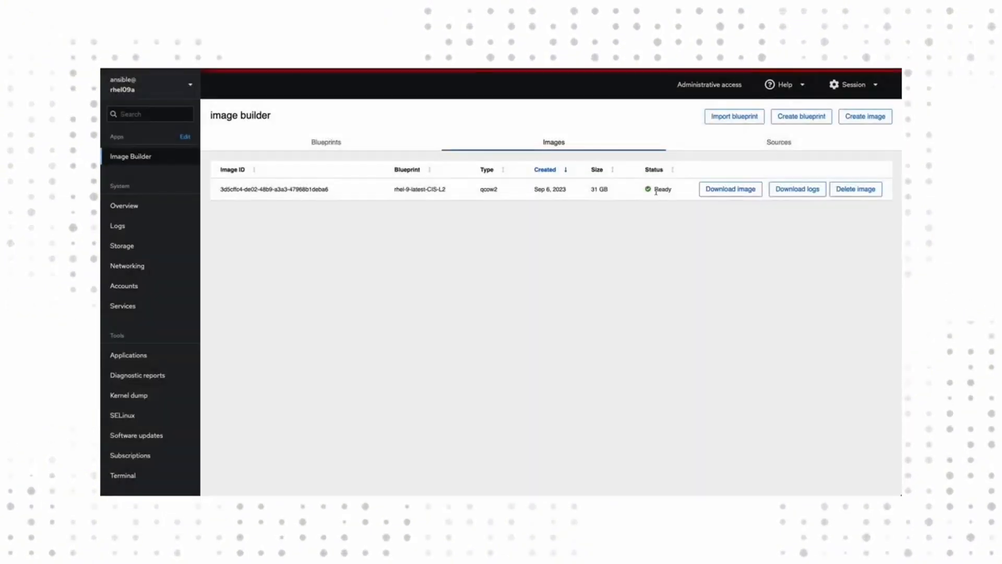
# - In a local terminal, connect over SSH to 207.211.183.36 as ansible using the ~/.ssh/itg key, and accept the host fingerprint
pyautogui.write('ssh -i ~/.ssh/itg')
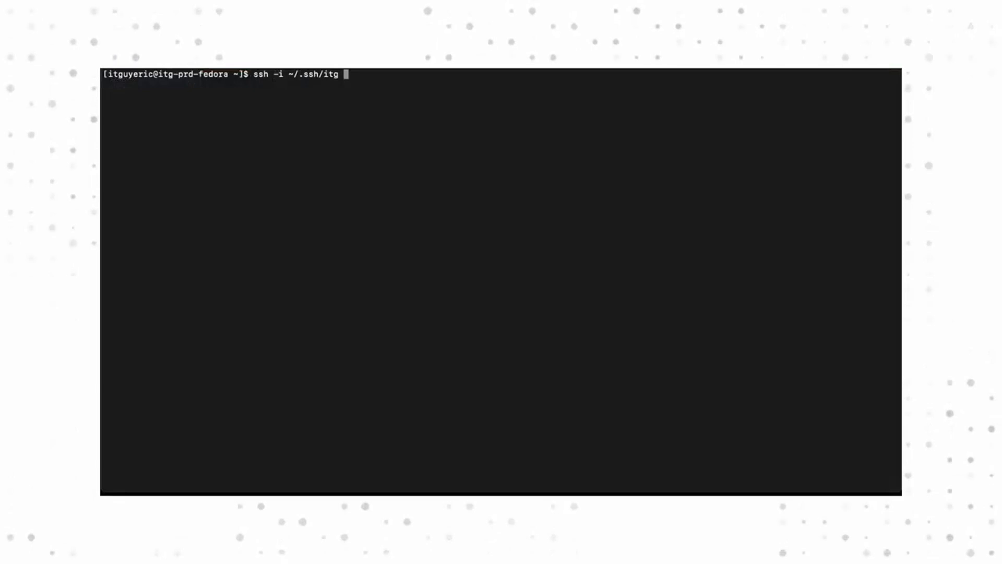
pyautogui.write(' ansible@')
pyautogui.write('207.211.183.36')
pyautogui.press('Return')
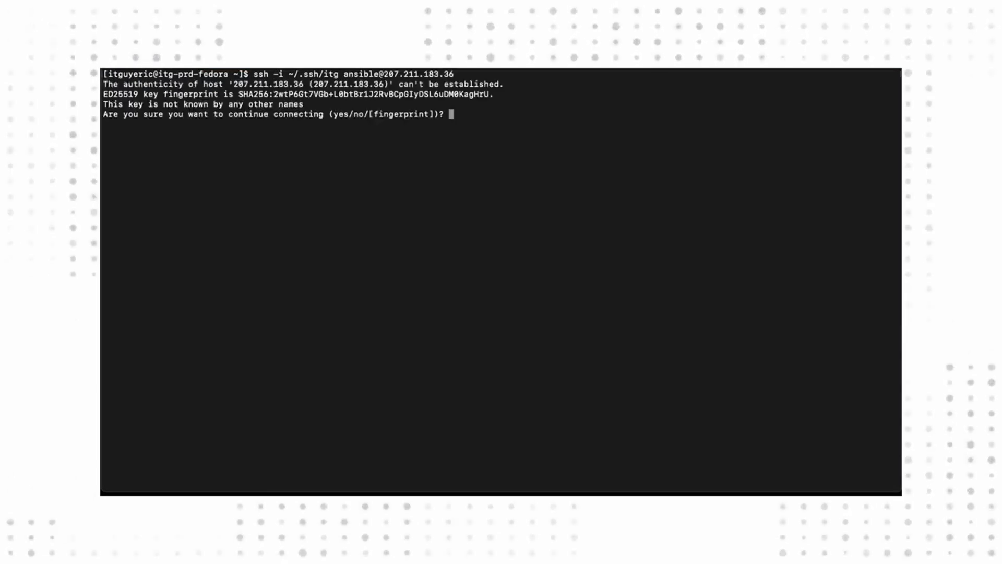
pyautogui.write('yes')
pyautogui.press('Return')
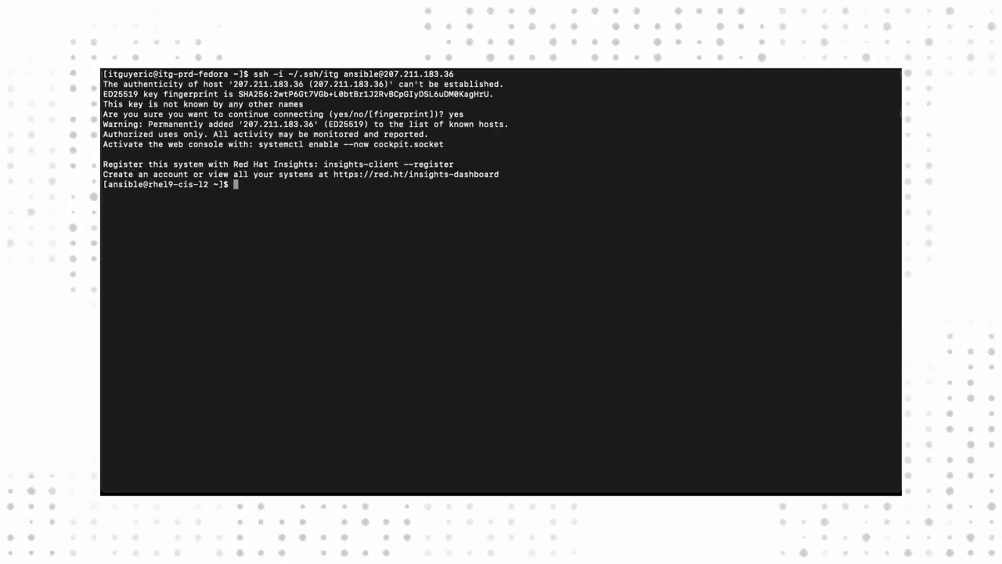
# - Open a root shell on the new host with sudo -i, entering the sudo password, and clear the terminal
pyautogui.write('sudo -i')
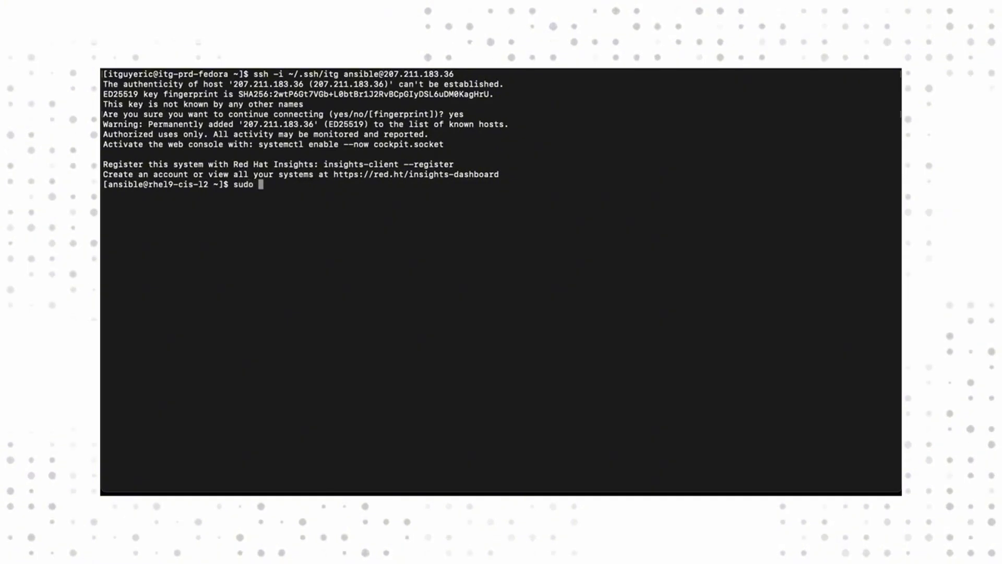
pyautogui.press('Return')
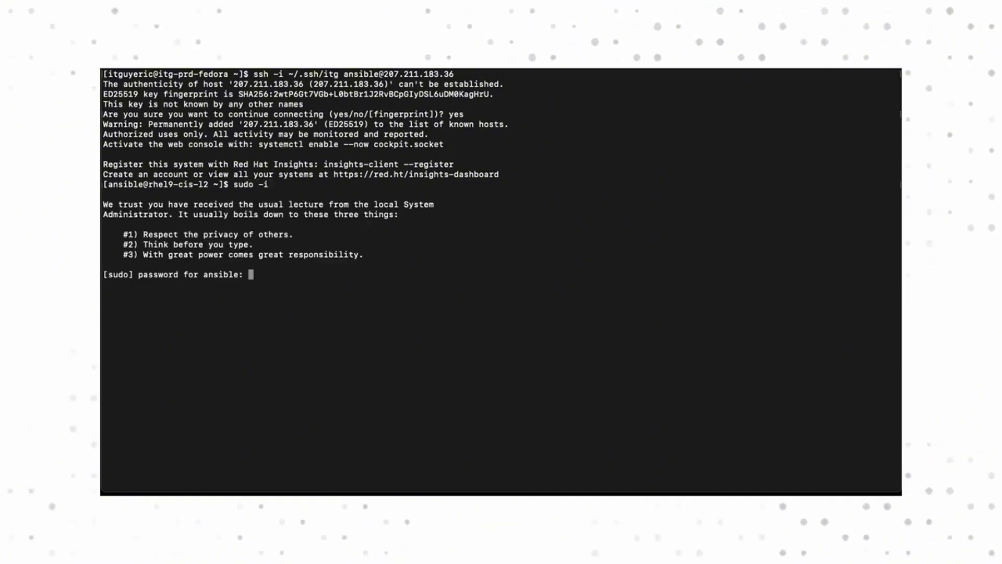
pyautogui.press('Return')
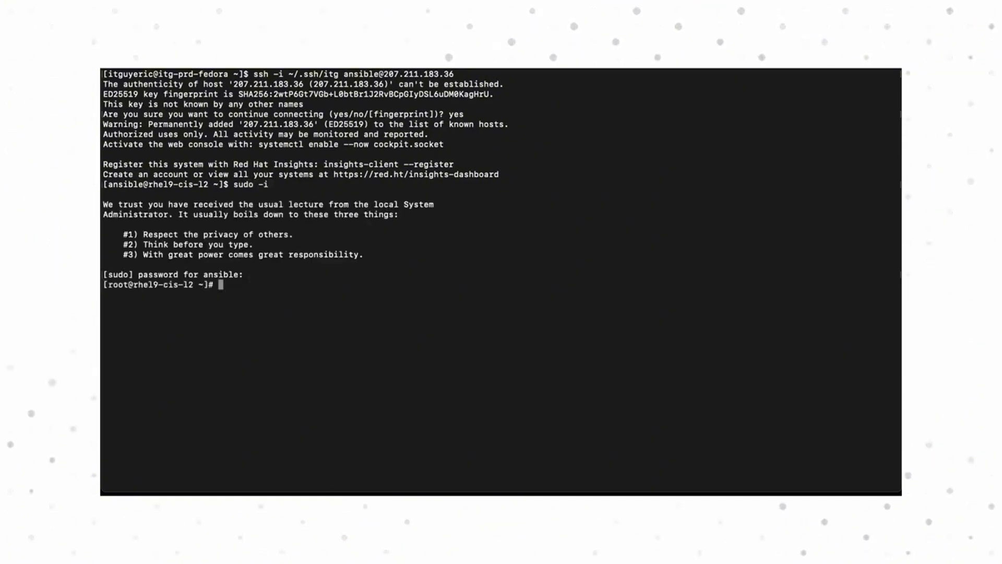
pyautogui.write('clear')
pyautogui.press('Return')
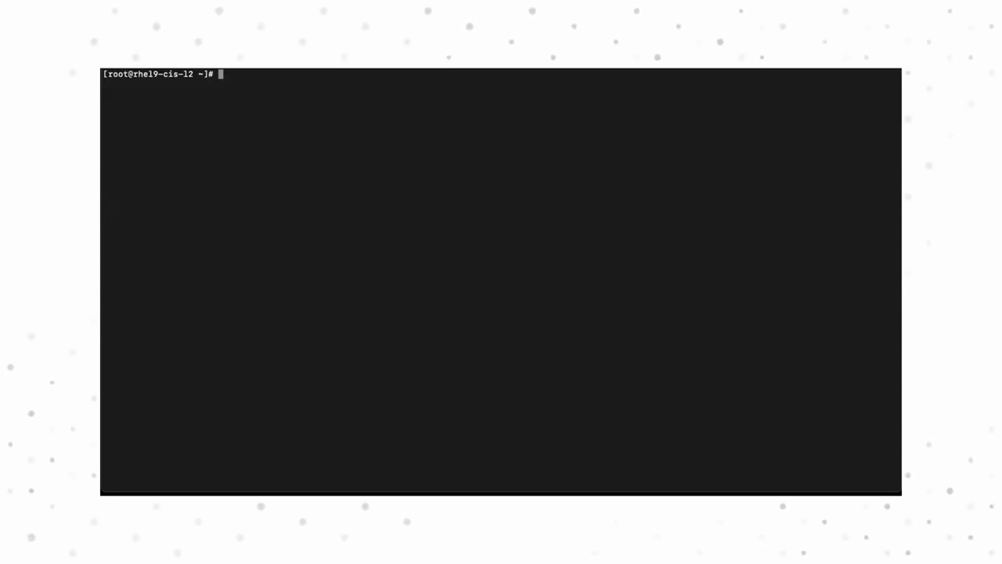
# - Connect the host to Red Hat with rhc connect, supplying the account username and password
pyautogui.write('rhc connect --username')
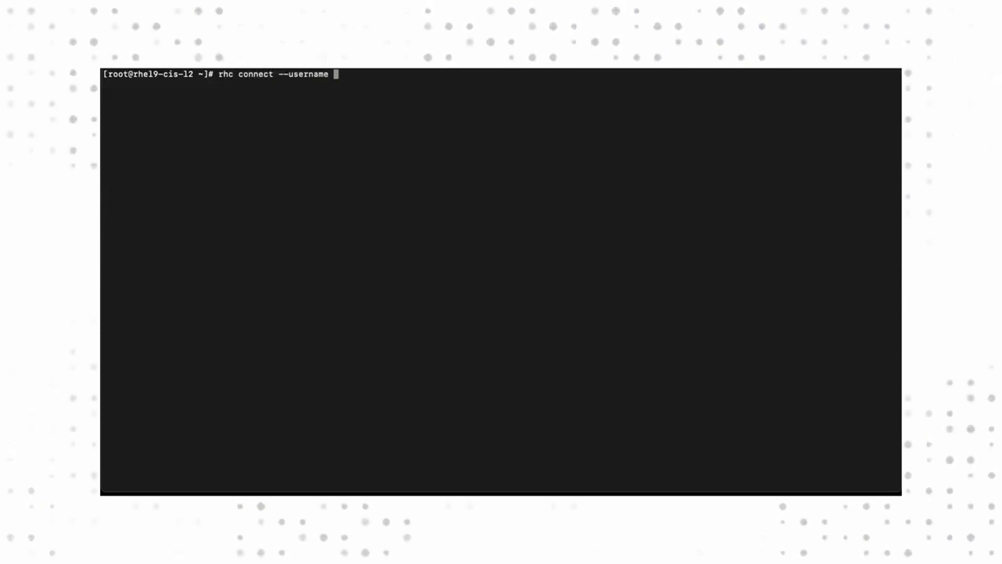
pyautogui.write('ric')
pyautogui.press('Return')
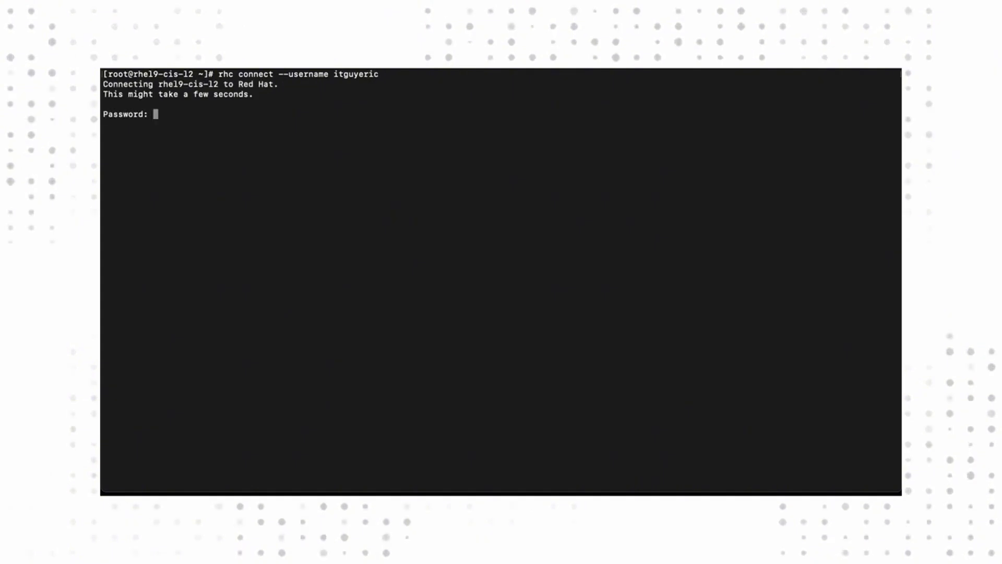
pyautogui.press('Return')
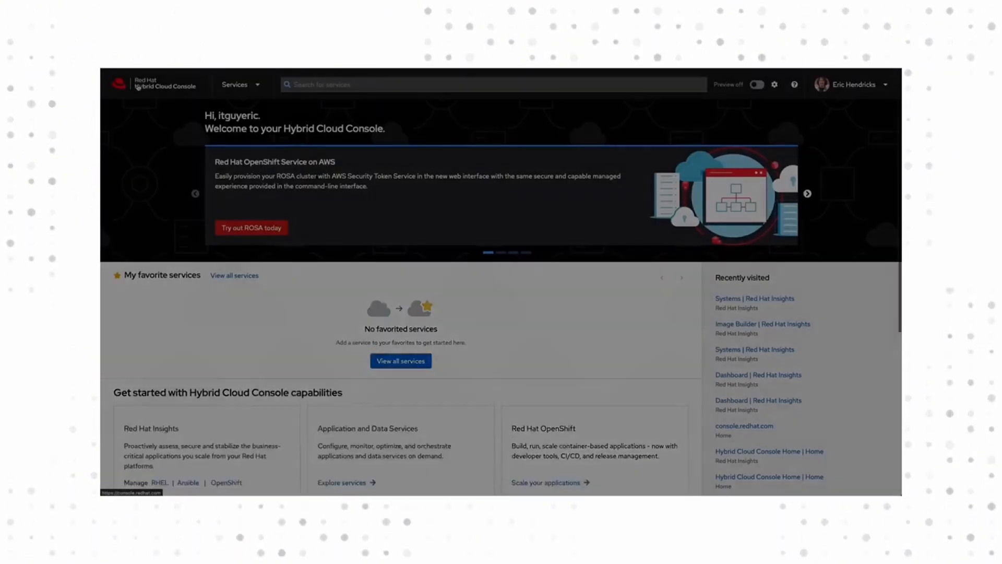
# - Switch to the Red Hat Hybrid Cloud Console, open the SCAP policies in RHEL Insights compliance, and start a new policy
pyautogui.scroll(-2, 111, 113)
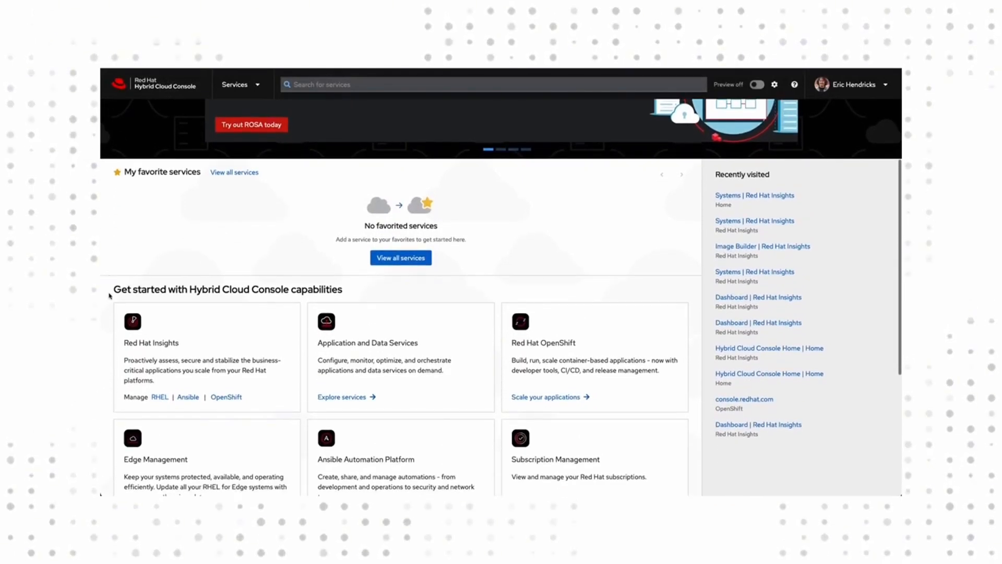
pyautogui.click(159, 398)
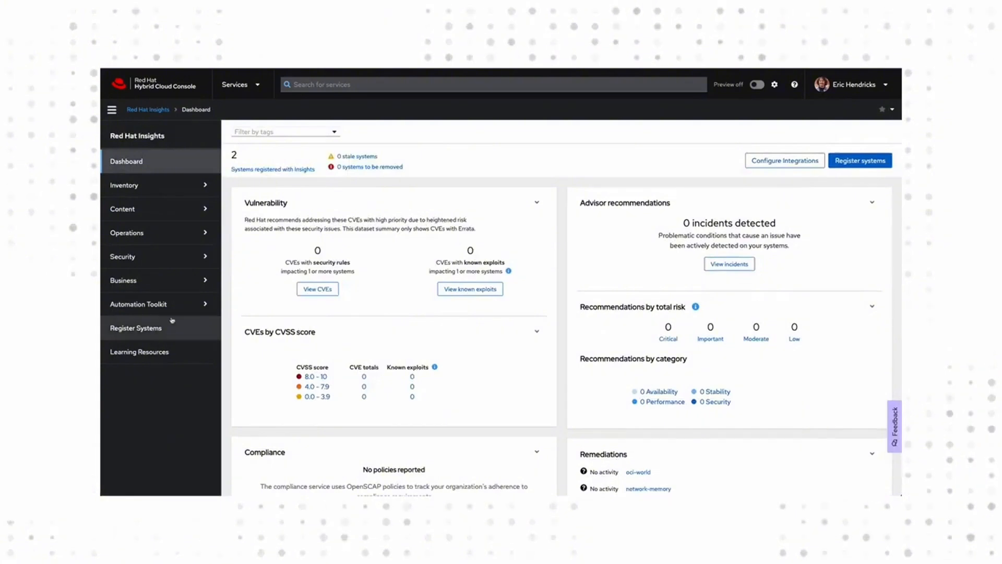
pyautogui.click(178, 256)
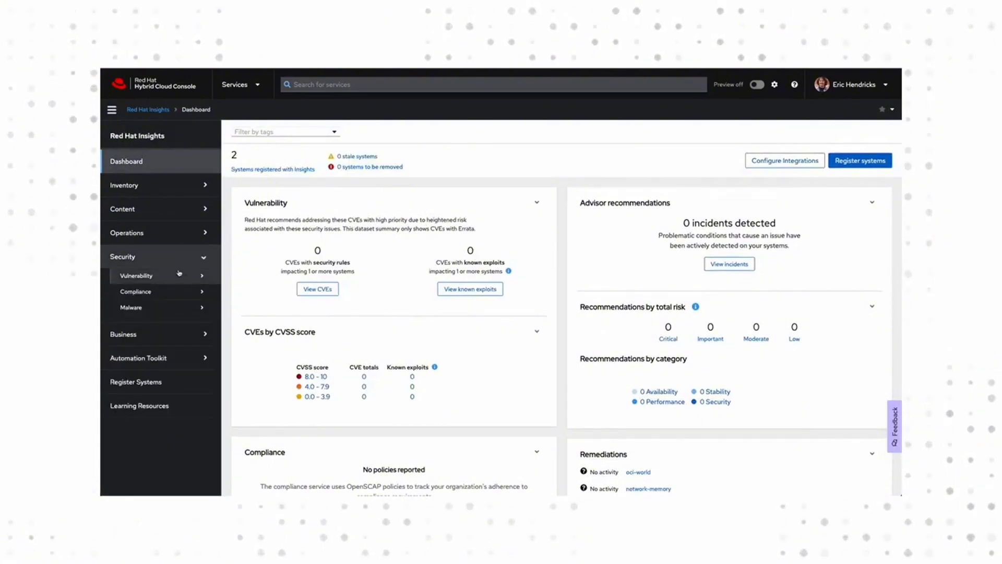
pyautogui.click(178, 295)
pyautogui.click(177, 321)
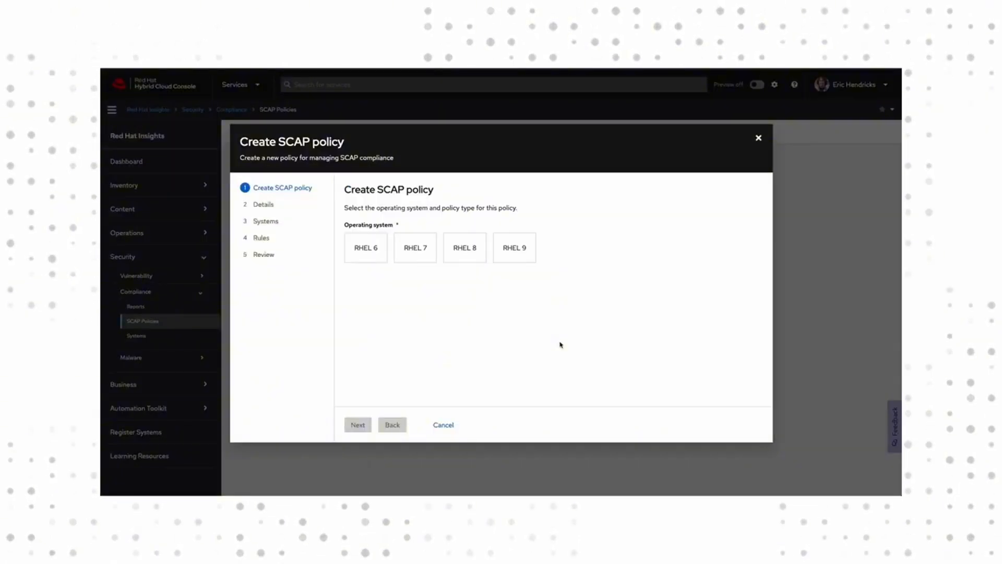
# - Choose RHEL 9 and the "CIS Red Hat Enterprise Linux 9 Benchmark for Level 2 - Server" policy type, filtering by CIS, and continue to the details
pyautogui.click(512, 258)
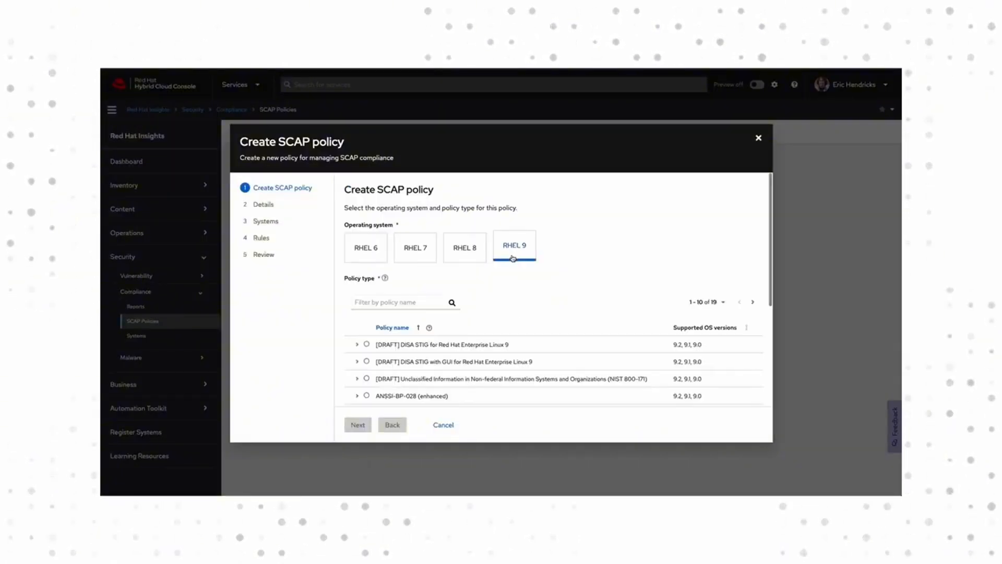
pyautogui.scroll(-1, 513, 279)
pyautogui.scroll(-2, 513, 284)
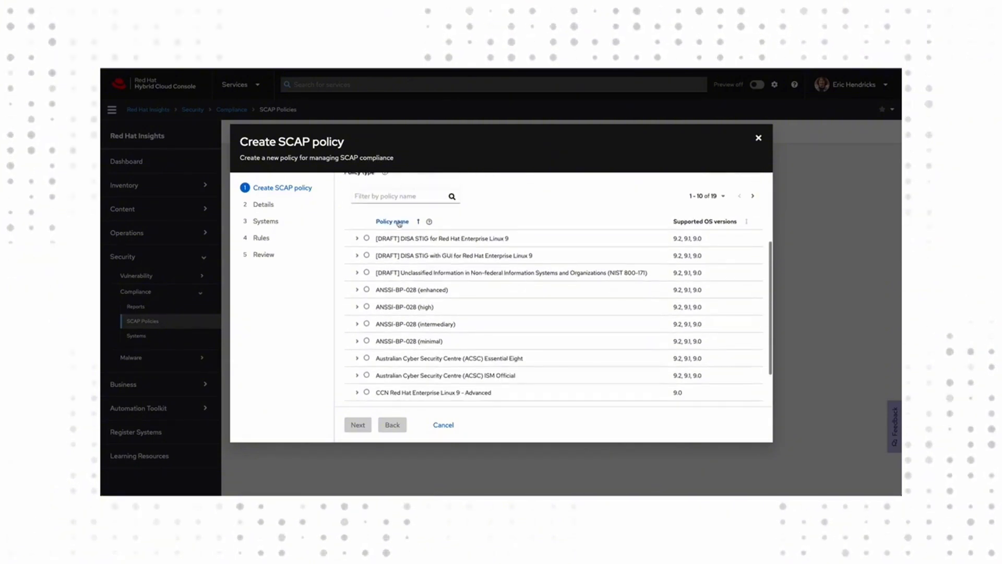
pyautogui.click(399, 196)
pyautogui.write('CIS')
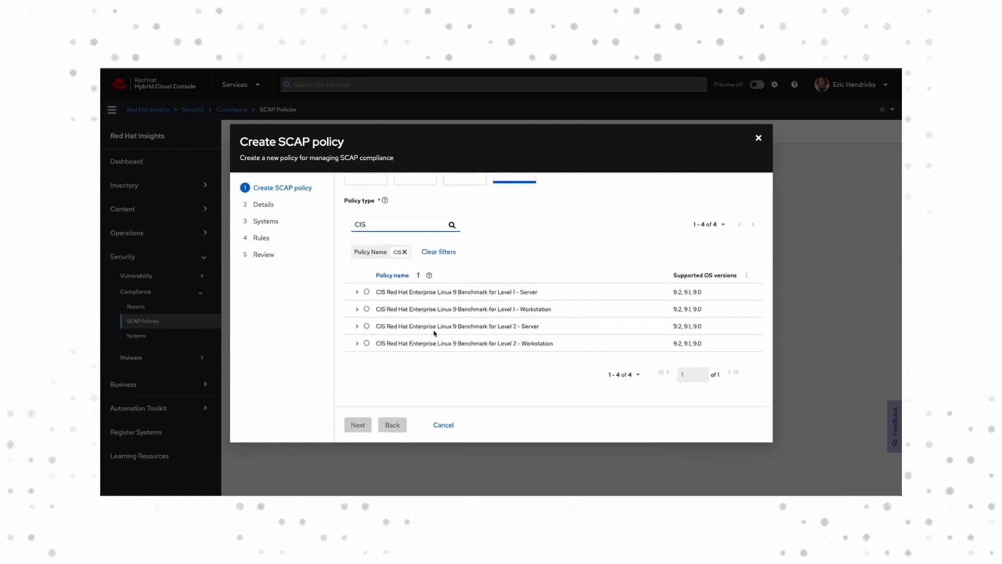
pyautogui.click(356, 327)
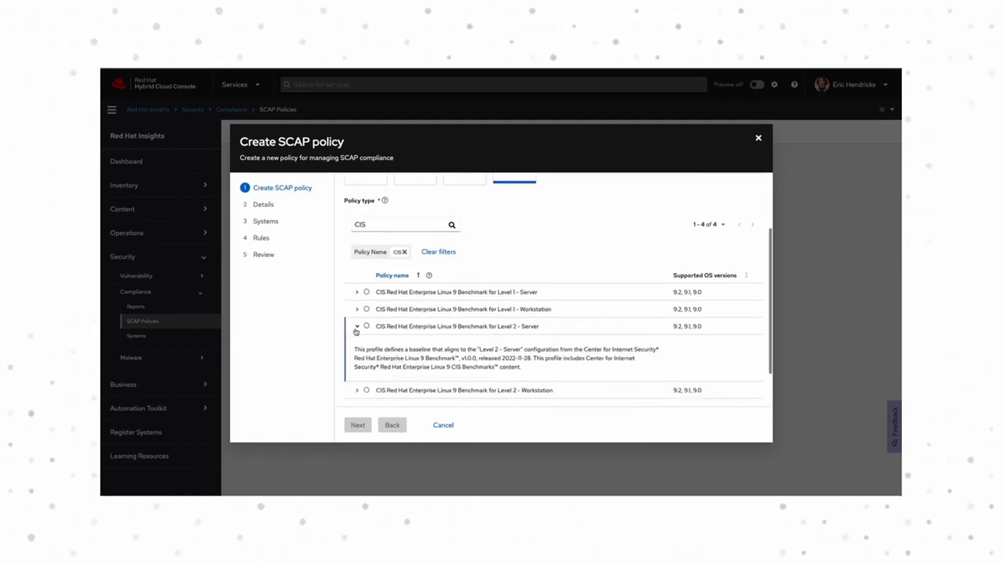
pyautogui.click(366, 326)
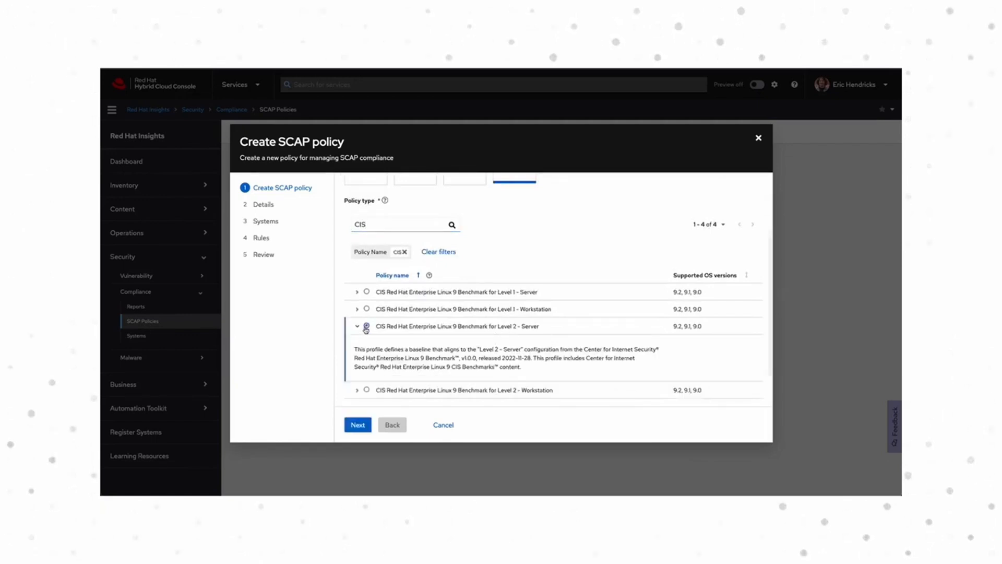
pyautogui.click(354, 426)
# - Set the policy's business objective to Big Important App and its compliance threshold to 95%, and continue to the systems
pyautogui.click(358, 340)
pyautogui.write('Big Important App')
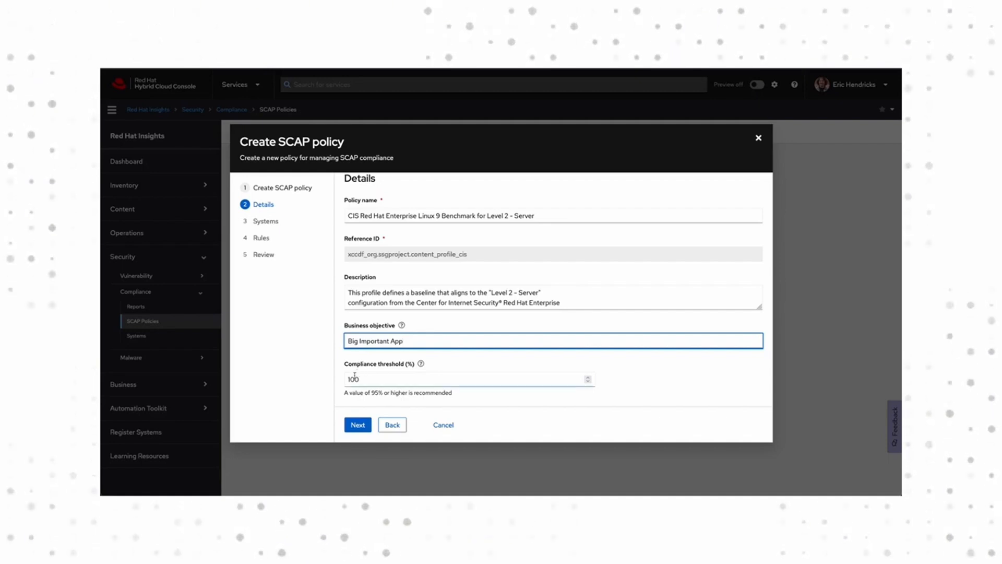
pyautogui.press('Tab')
pyautogui.write('95')
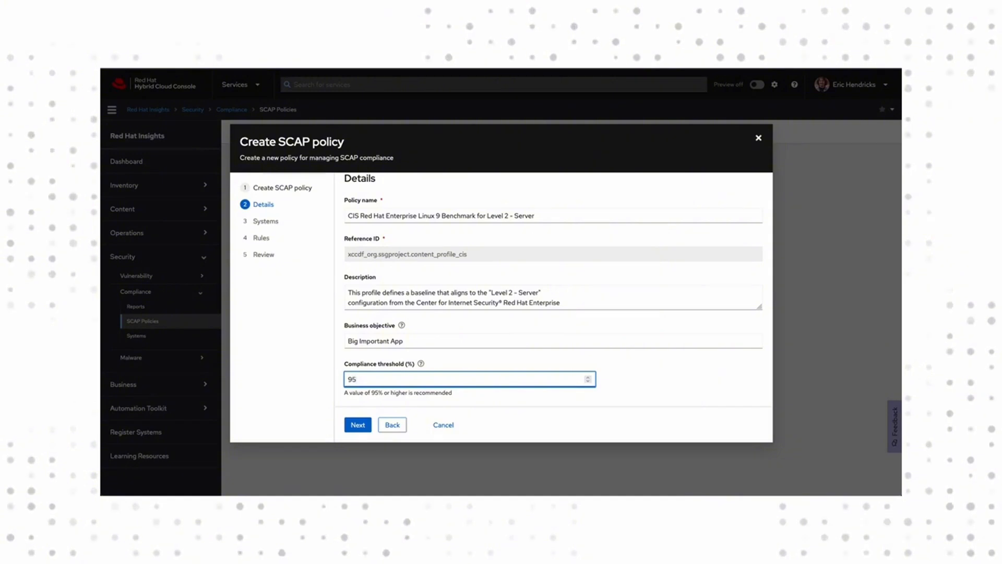
pyautogui.click(365, 428)
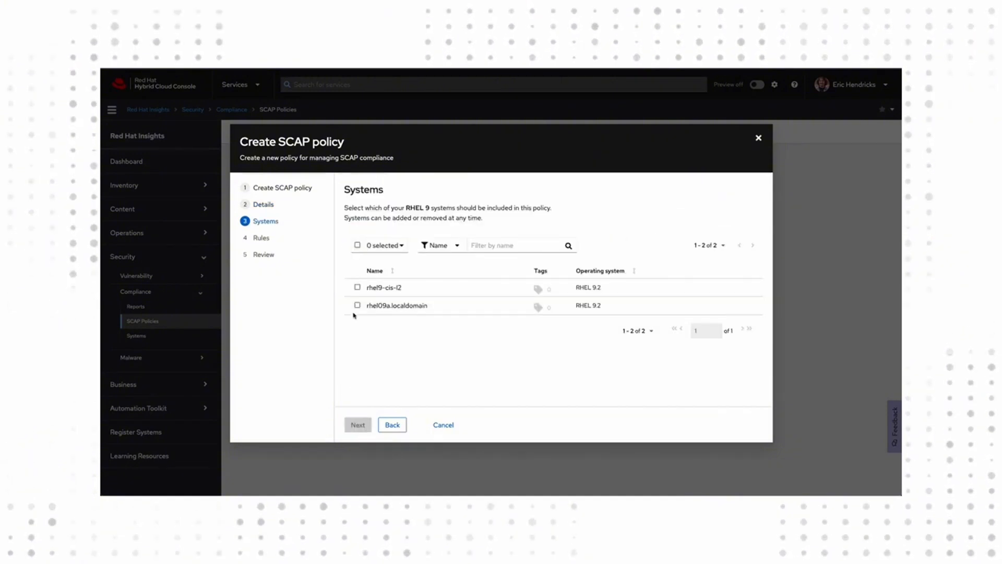
# - Include the rhel9-cis-l2 system in the policy and review the System Settings and Services rule groups
pyautogui.click(357, 288)
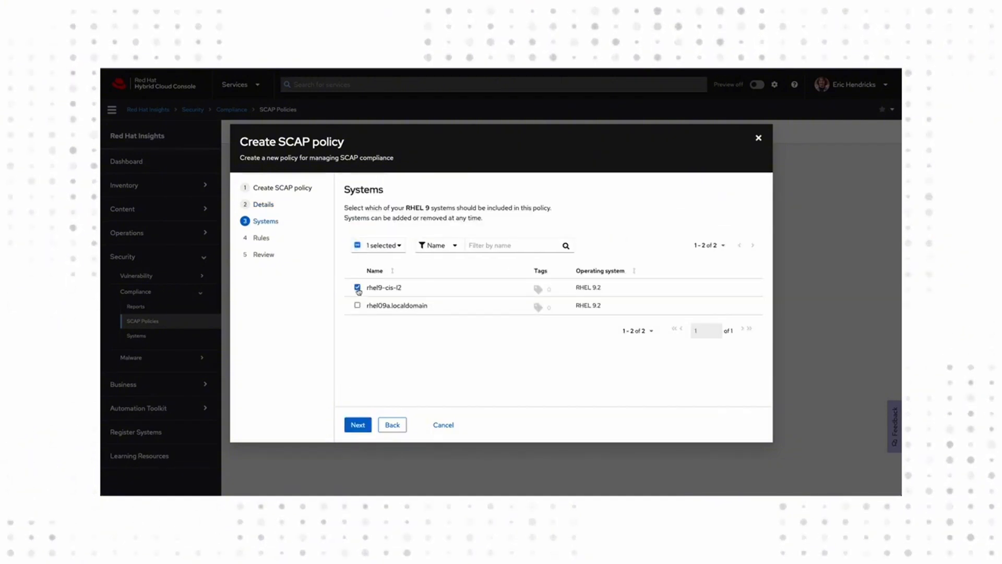
pyautogui.click(356, 422)
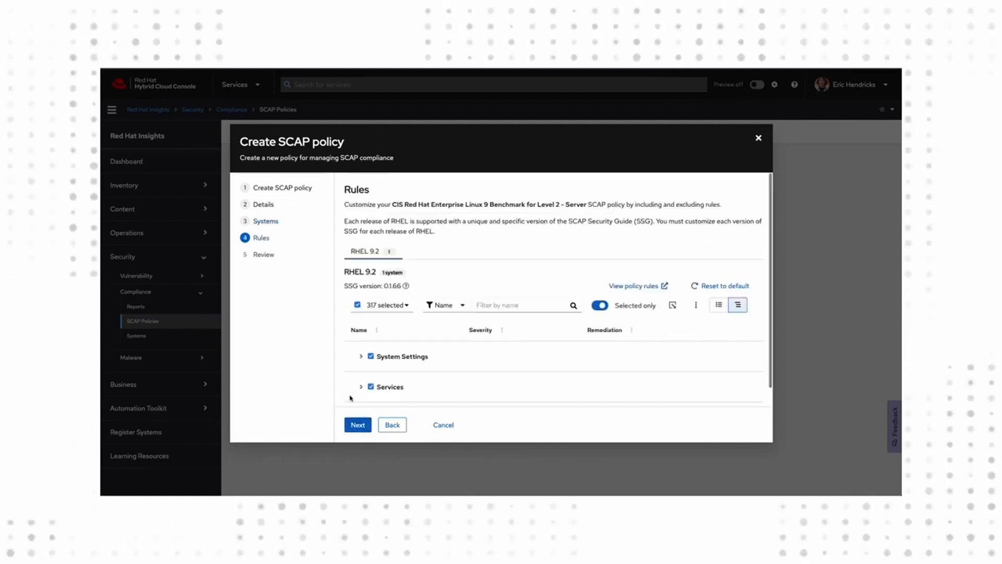
pyautogui.click(361, 357)
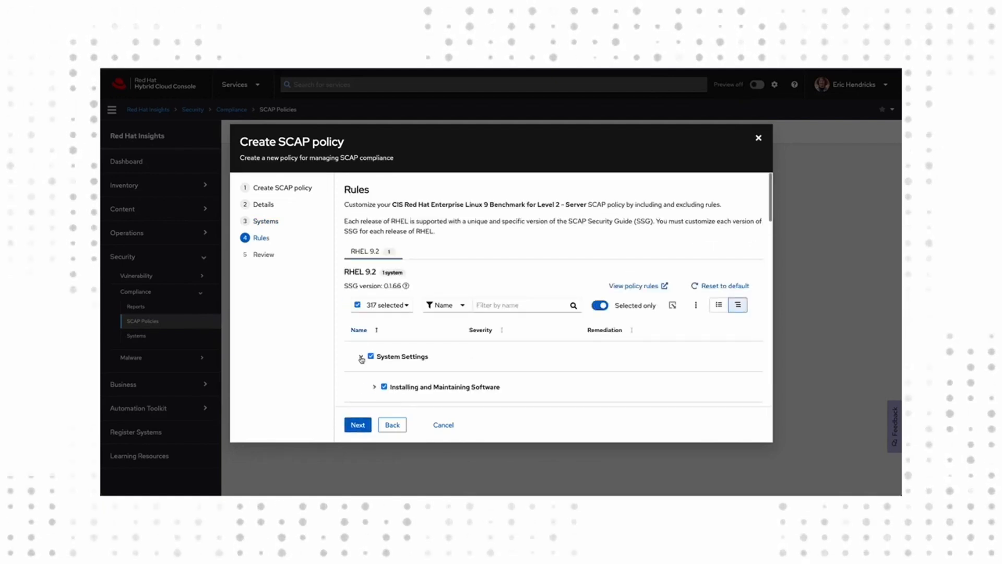
pyautogui.scroll(-5, 511, 349)
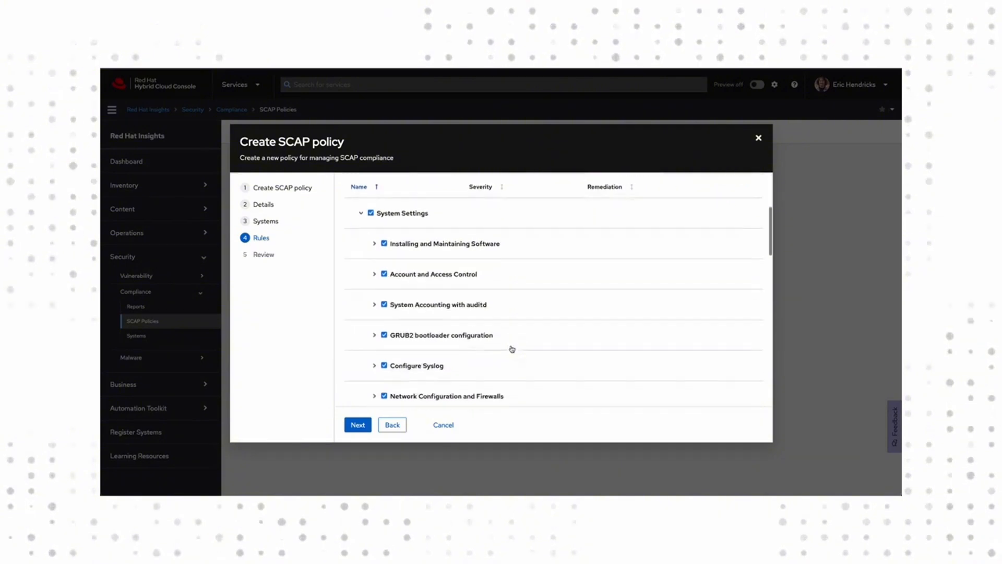
pyautogui.scroll(-7, 511, 348)
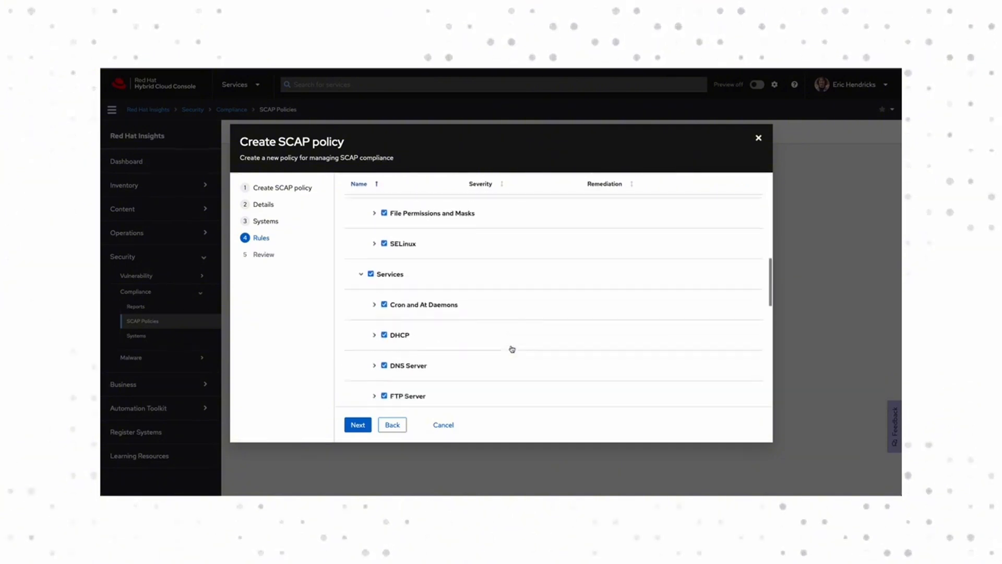
pyautogui.scroll(-5, 512, 349)
# - Keep the benchmark's default rules, finish creating the SCAP policy, and return to the policy list
pyautogui.click(358, 424)
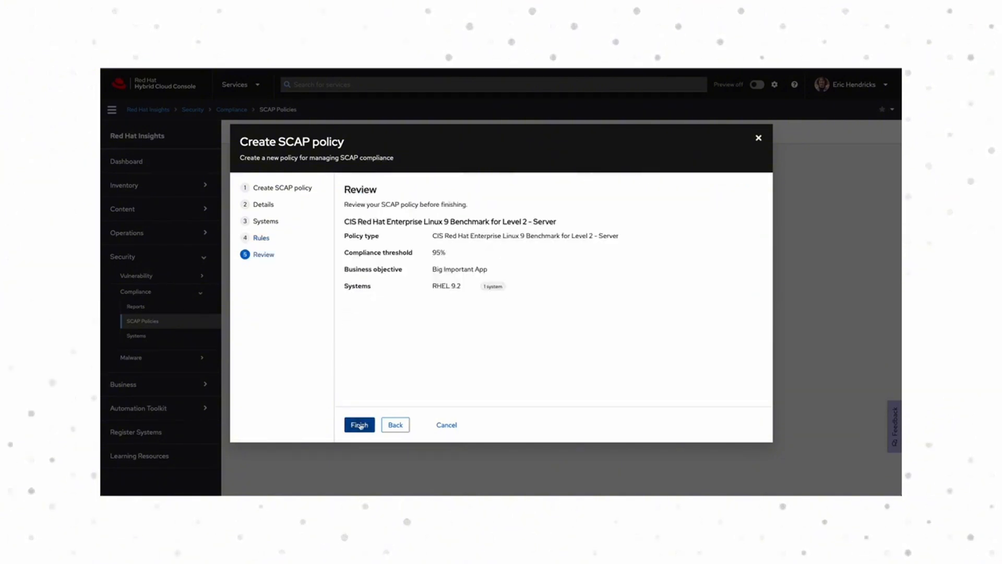
pyautogui.click(359, 424)
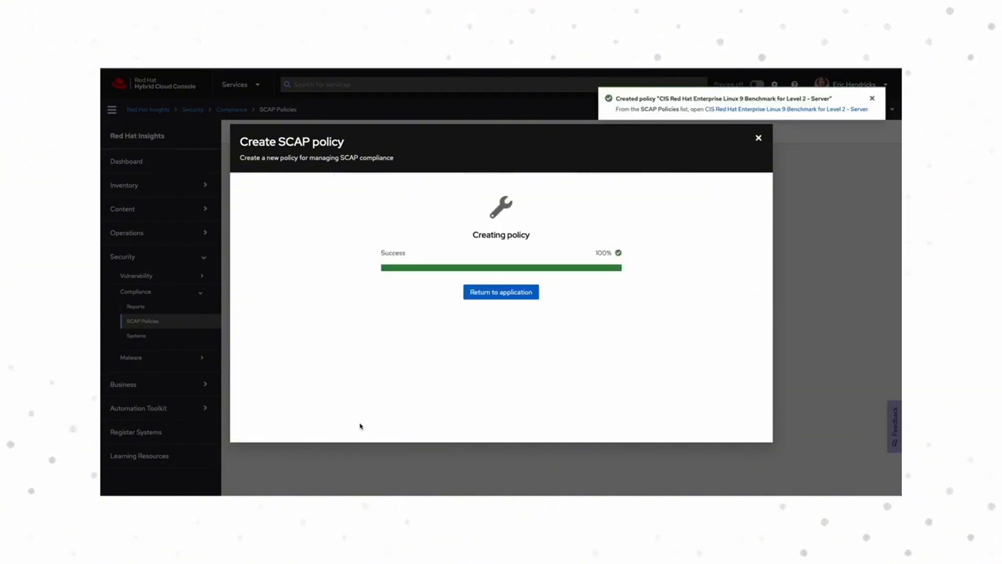
pyautogui.click(501, 294)
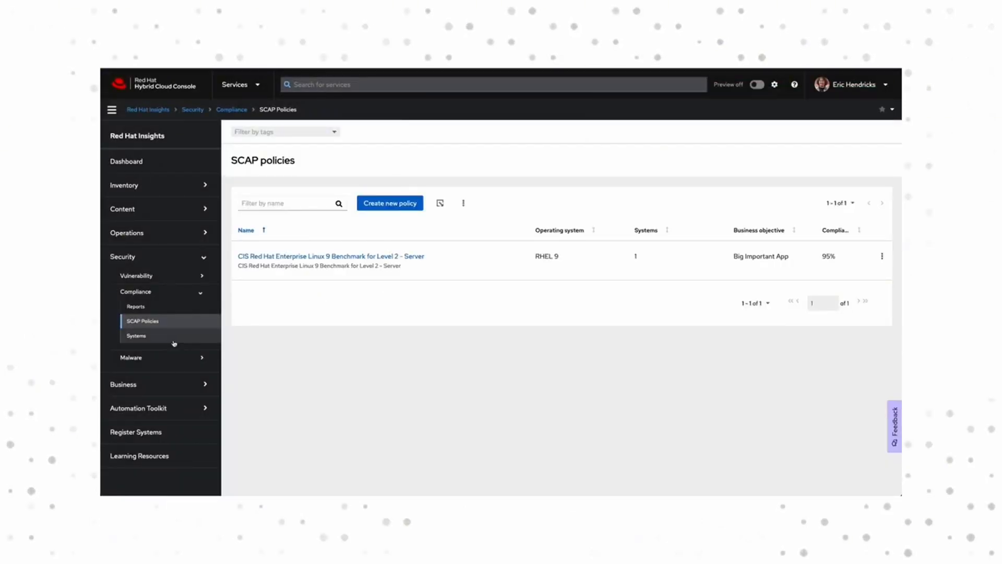
# - Open rhel9-cis-l2 from the compliance systems and check whether it has reported results and how often systems check in
pyautogui.click(157, 337)
pyautogui.click(283, 293)
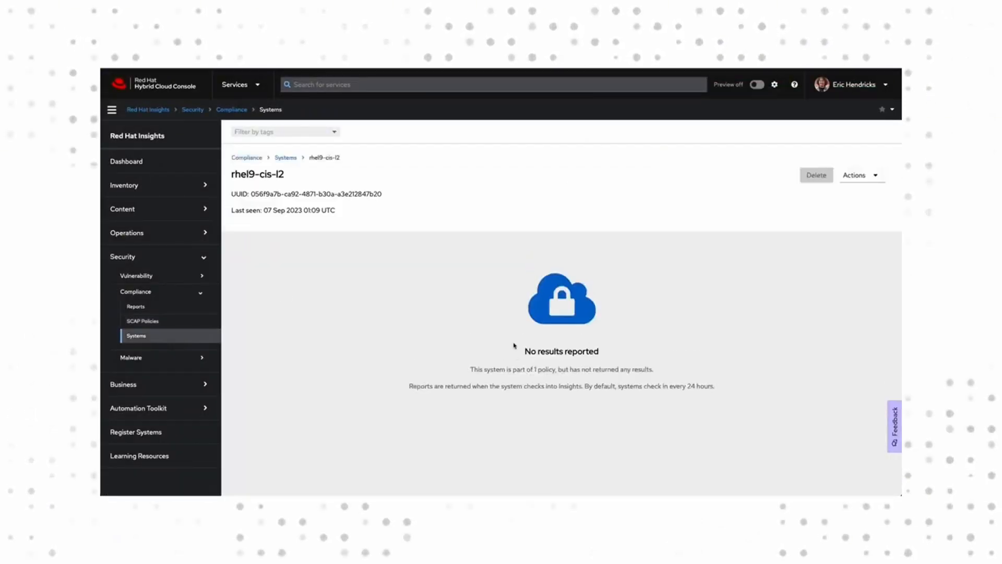
pyautogui.moveTo(516, 347); pyautogui.dragTo(600, 362)
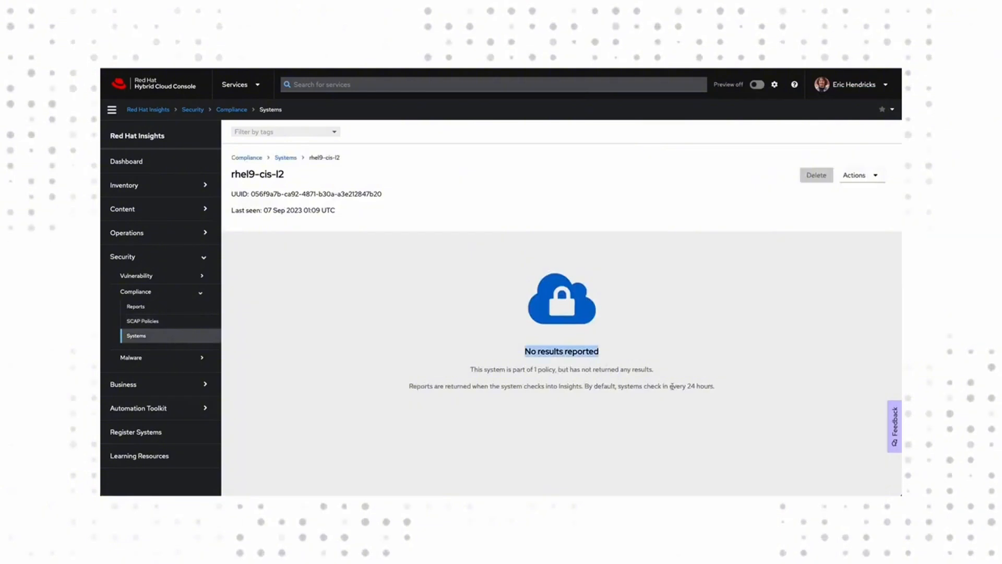
pyautogui.moveTo(672, 386); pyautogui.dragTo(715, 389)
pyautogui.click(720, 393)
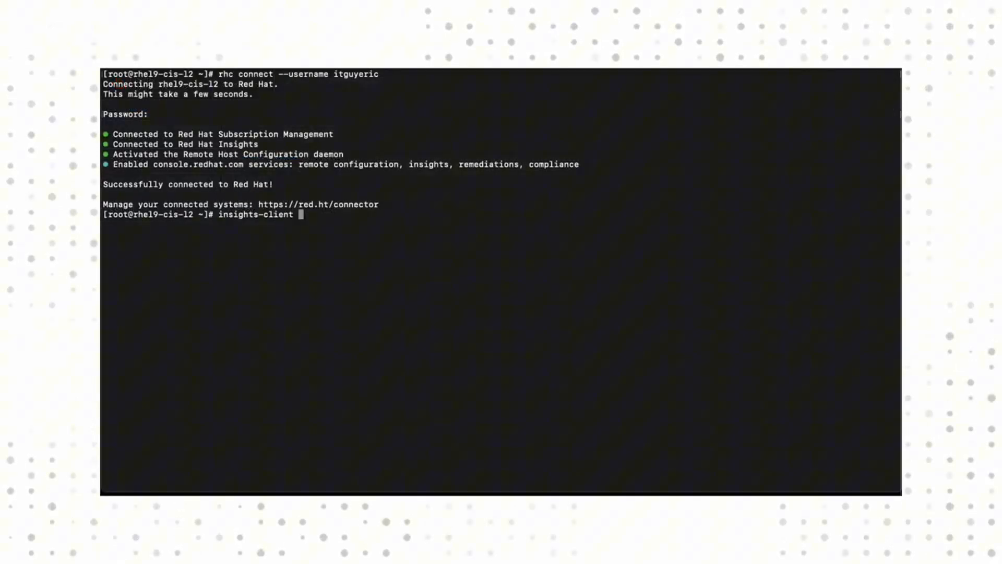
# - Switch to the host's root terminal and run insights-client --compliance to scan and report the system's compliance
pyautogui.write('--compl')
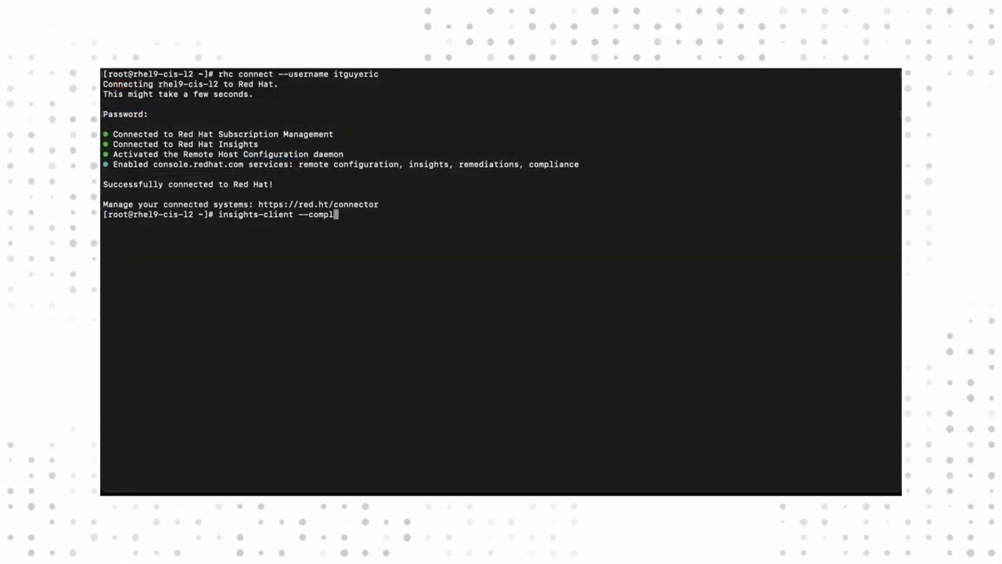
pyautogui.write('iance')
pyautogui.press('Return')
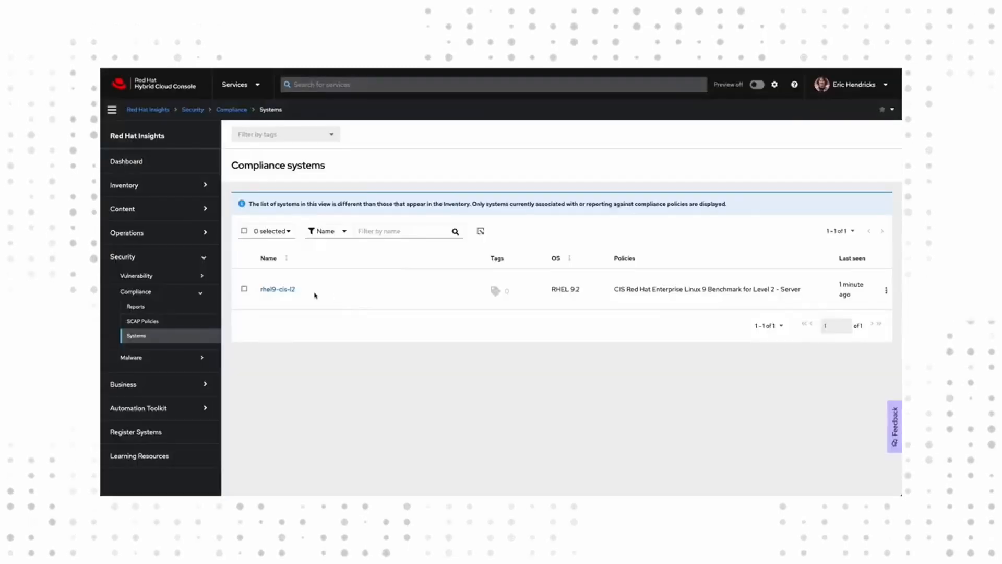
# - Switch back to the Hybrid Cloud Console and examine rhel9-cis-l2's compliance score and the failed rules in its System Settings groups
pyautogui.click(279, 289)
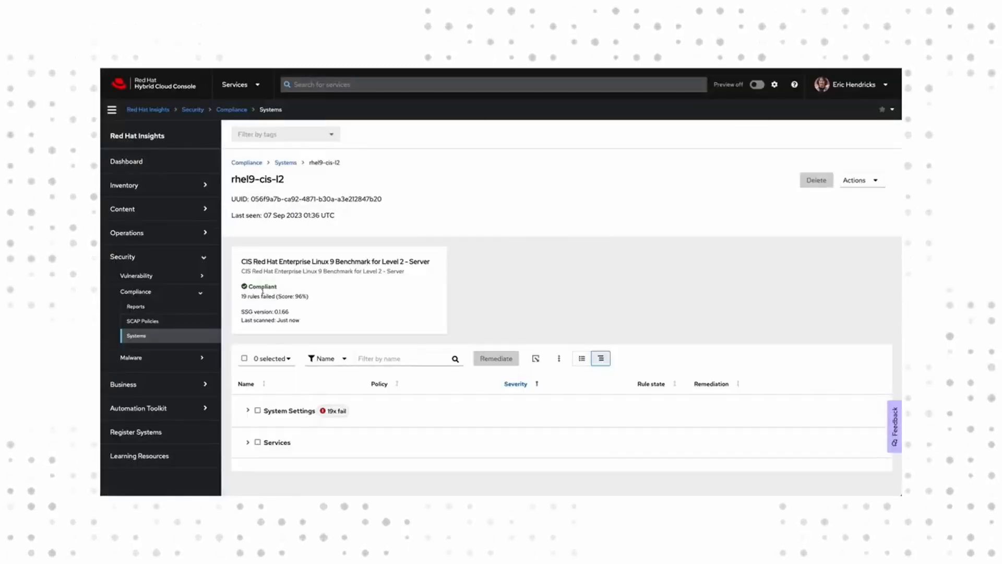
pyautogui.moveTo(276, 297); pyautogui.dragTo(309, 296)
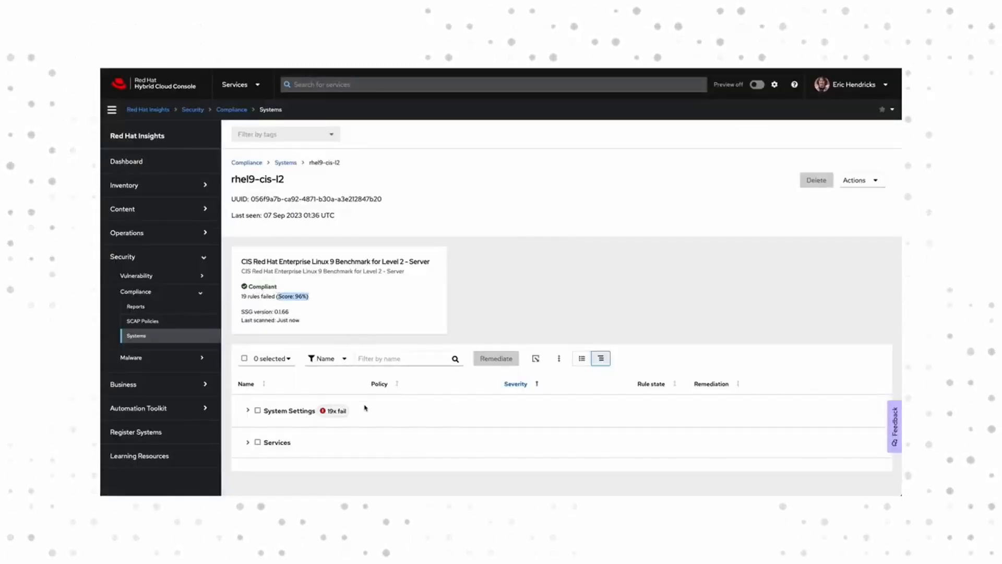
pyautogui.click(246, 413)
pyautogui.scroll(-3, 246, 413)
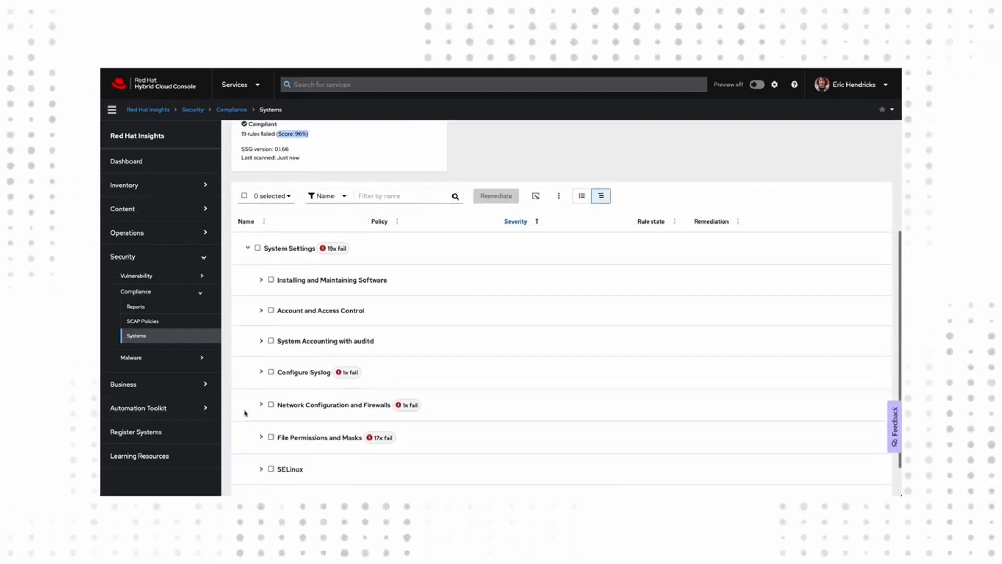
# - Select the Configure Syslog, Network Configuration and Firewalls, and File Permissions and Masks rule groups for remediation
pyautogui.click(271, 372)
pyautogui.click(271, 404)
pyautogui.click(271, 437)
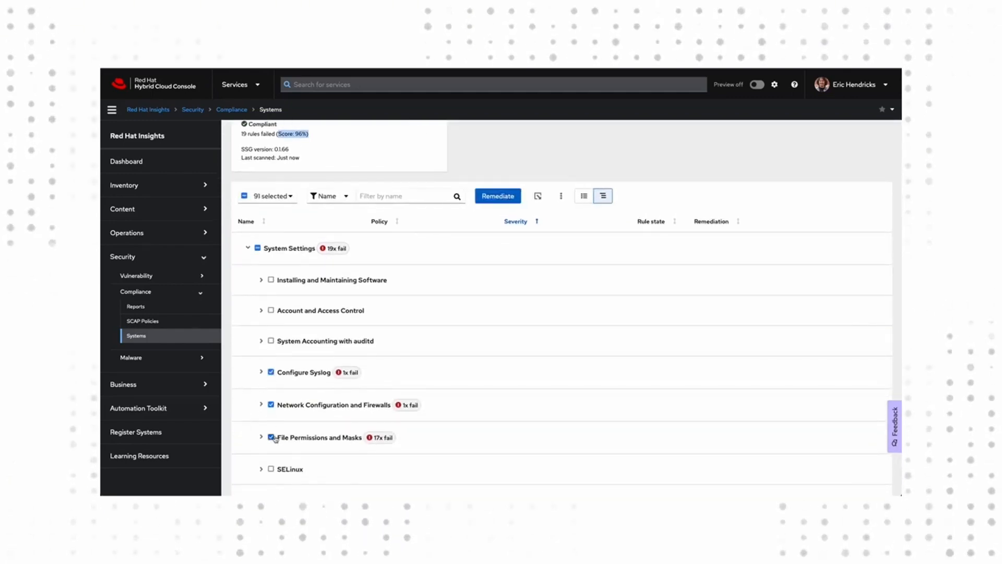